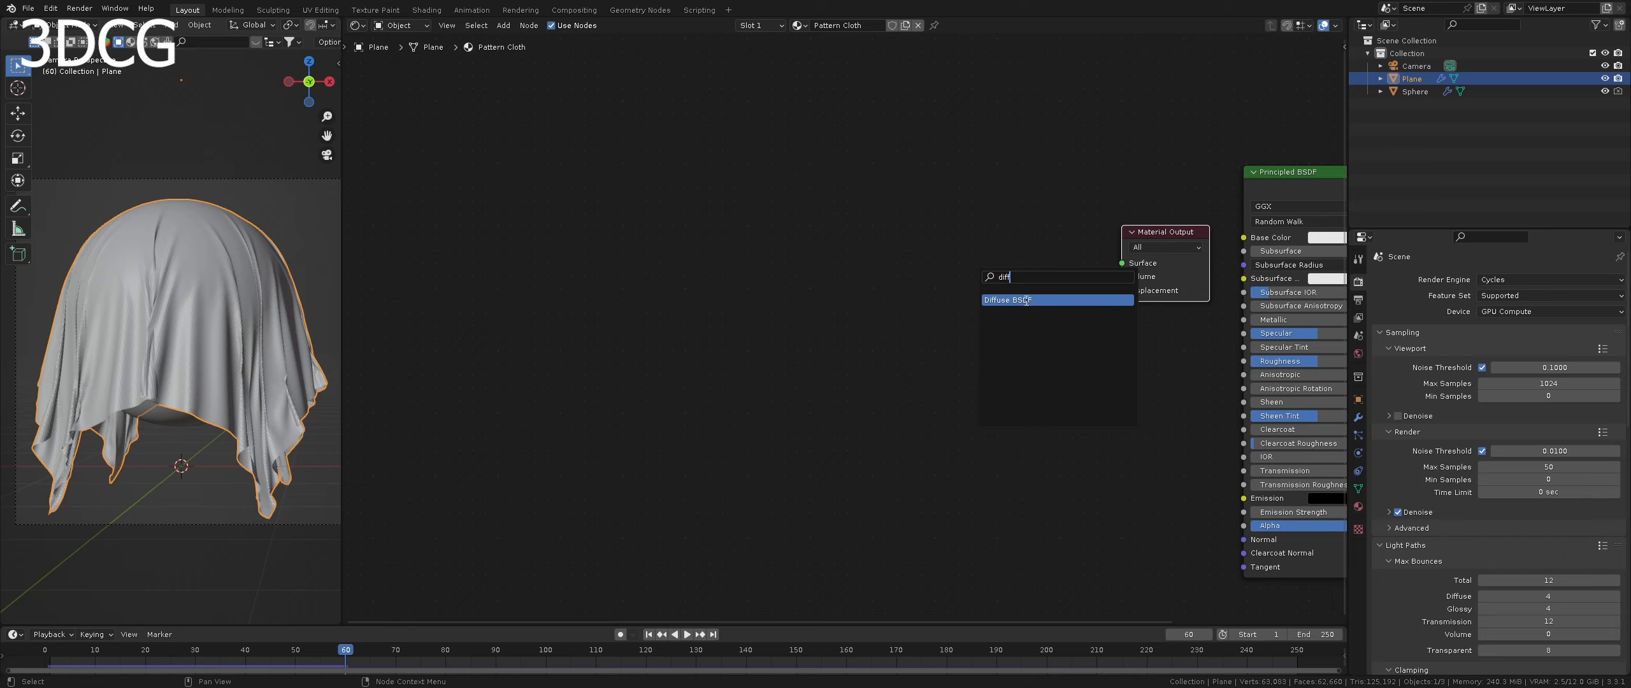
- Add a Diffuse BSDF node beside the Material Output, duplicate it below, and shift both away from the output
{"action": "left_click", "coordinate": [1026, 300]}
{"action": "left_click", "coordinate": [1044, 238]}
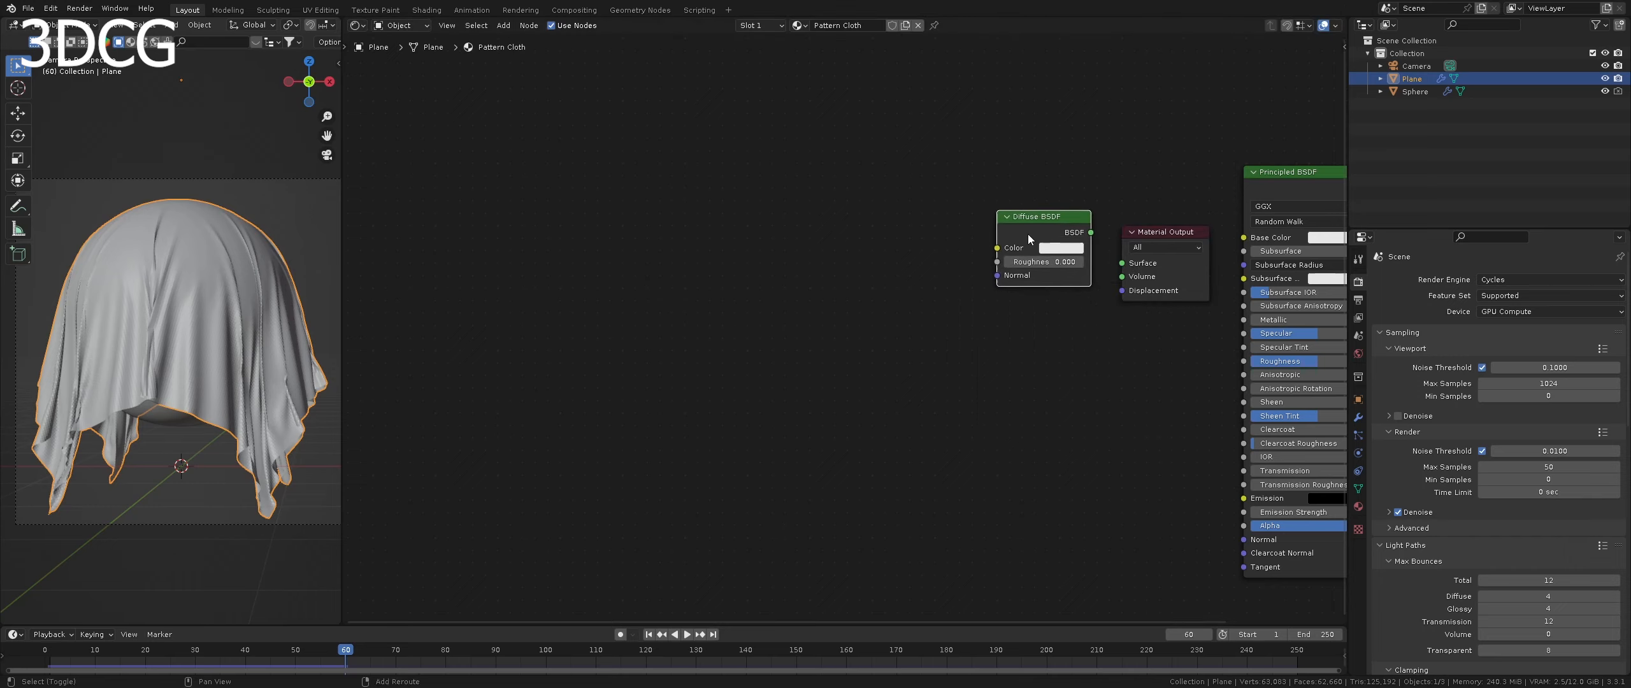
{"action": "key", "text": "shift+d"}
{"action": "left_click", "coordinate": [1030, 329]}
{"action": "left_click_drag", "start_coordinate": [1030, 237], "coordinate": [986, 217]}
{"action": "left_click_drag", "start_coordinate": [1030, 328], "coordinate": [989, 311]}
- Add a ColorRamp node above and to the left of the two Diffuse BSDF nodes
{"action": "left_click", "coordinate": [778, 137]}
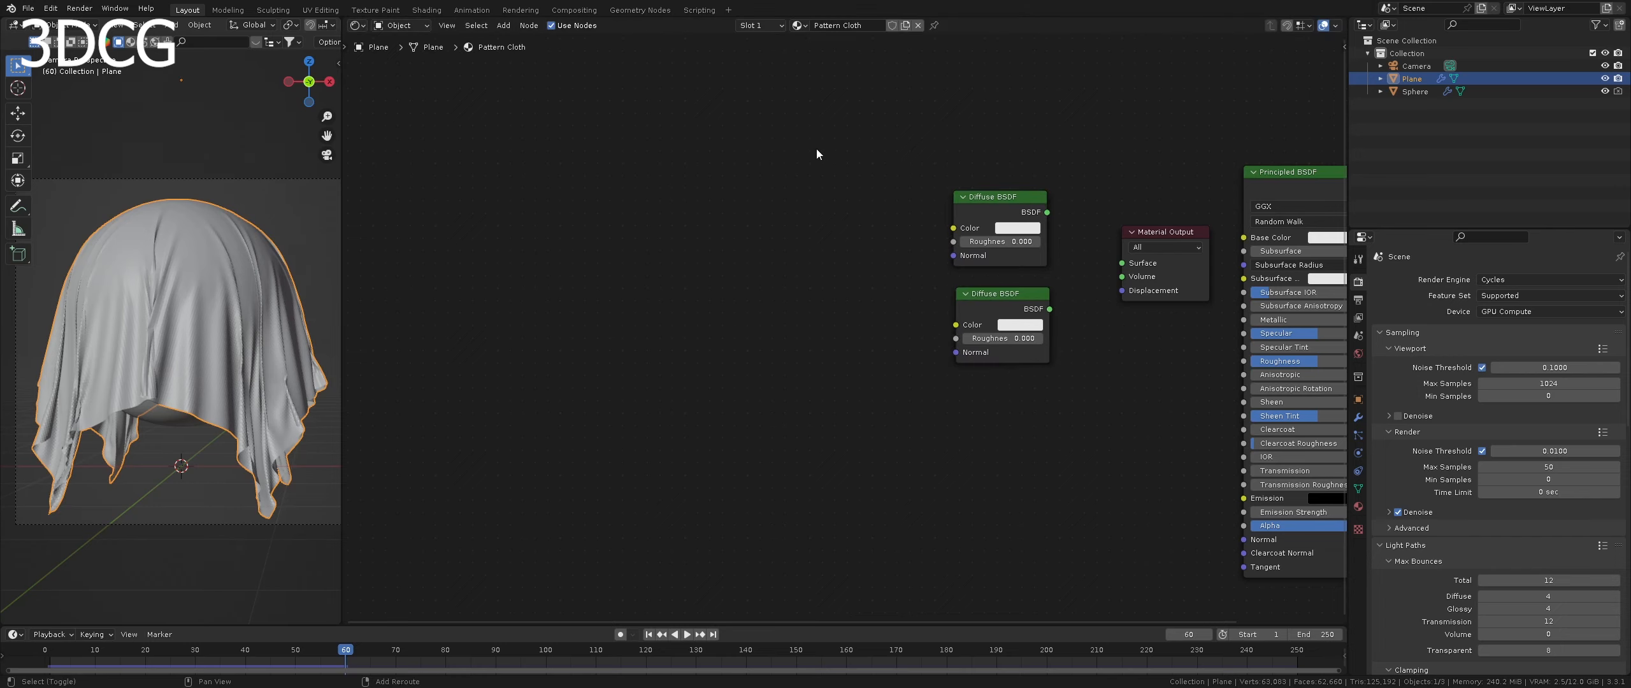
{"action": "key", "text": "shift+a"}
{"action": "type", "text": "color"}
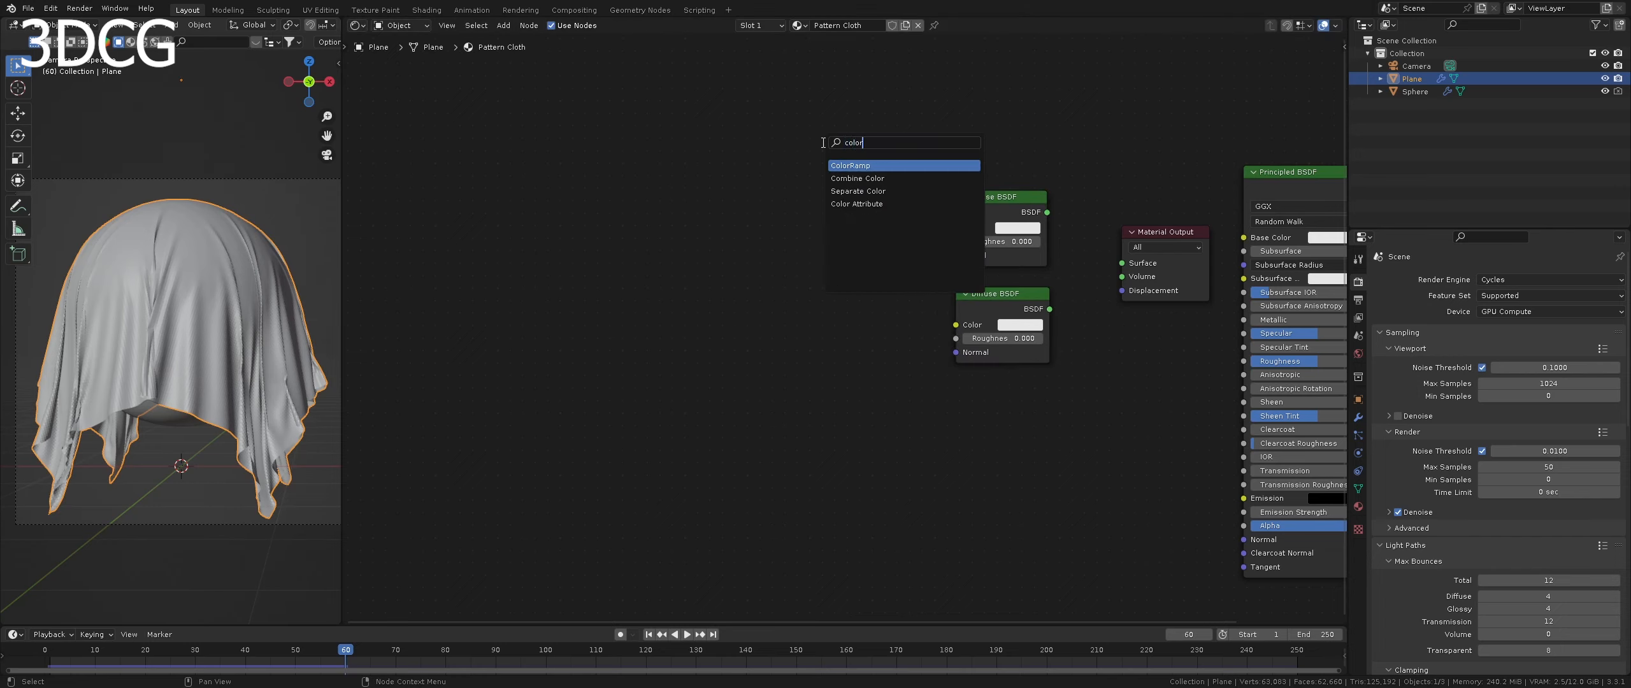
{"action": "key", "text": "Return"}
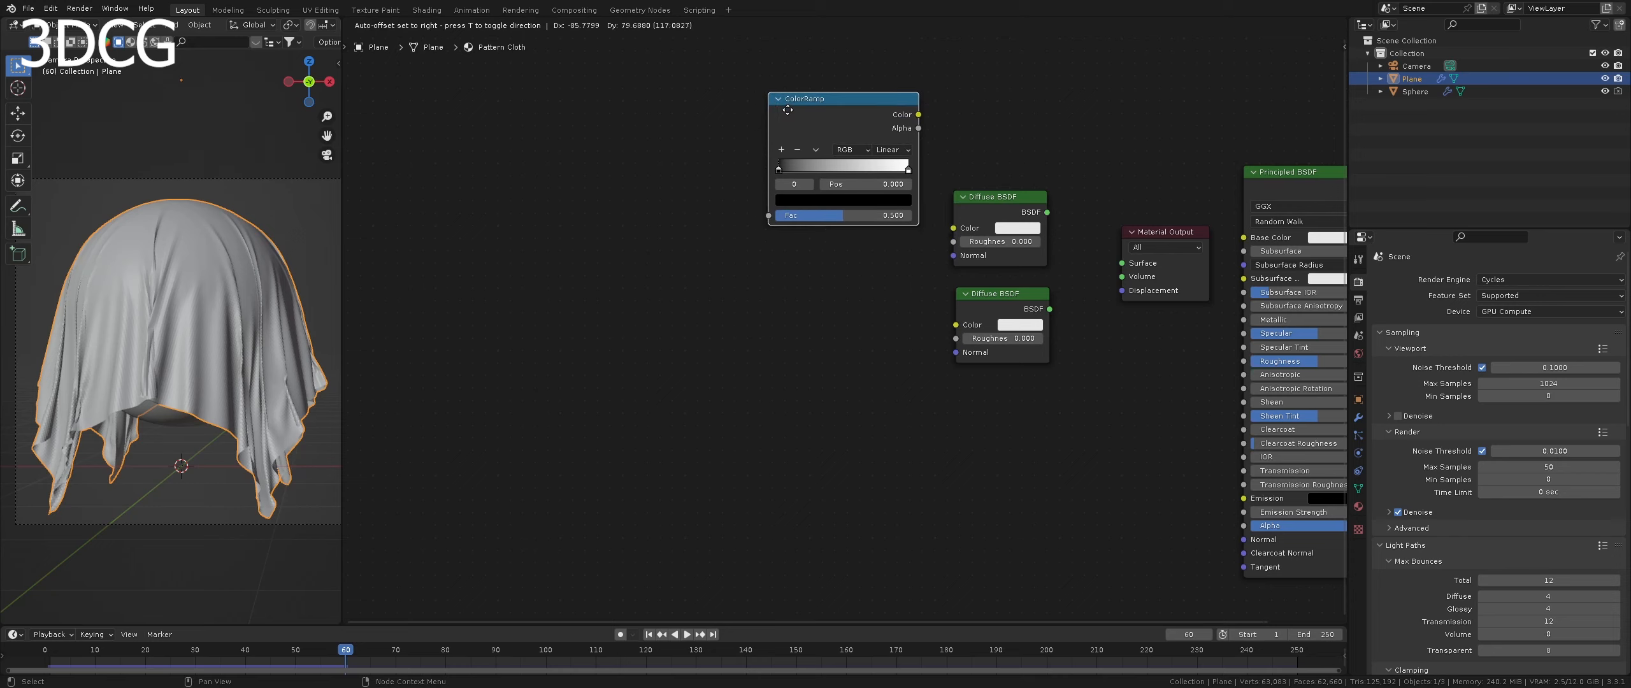
{"action": "left_click", "coordinate": [821, 110]}
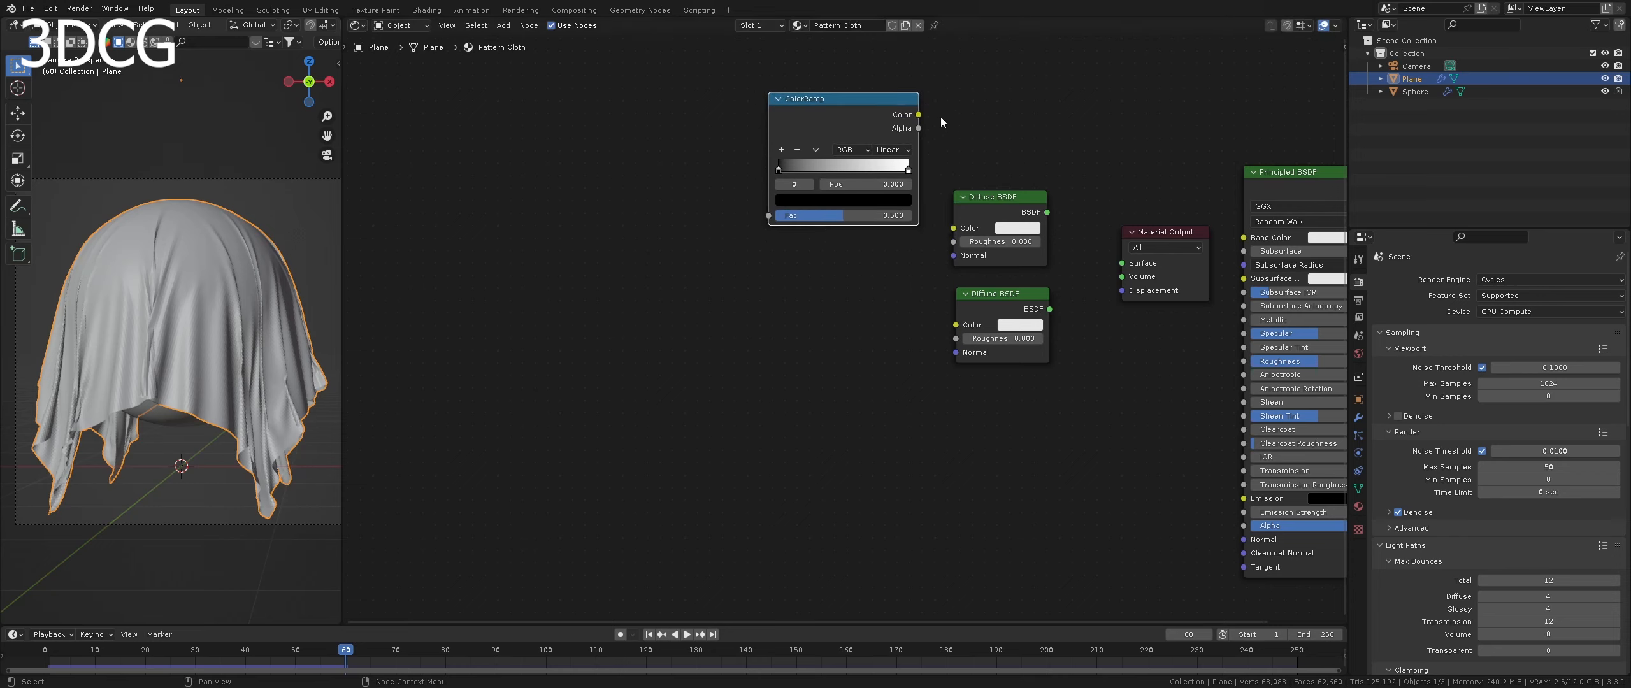
{"action": "left_click", "coordinate": [918, 116]}
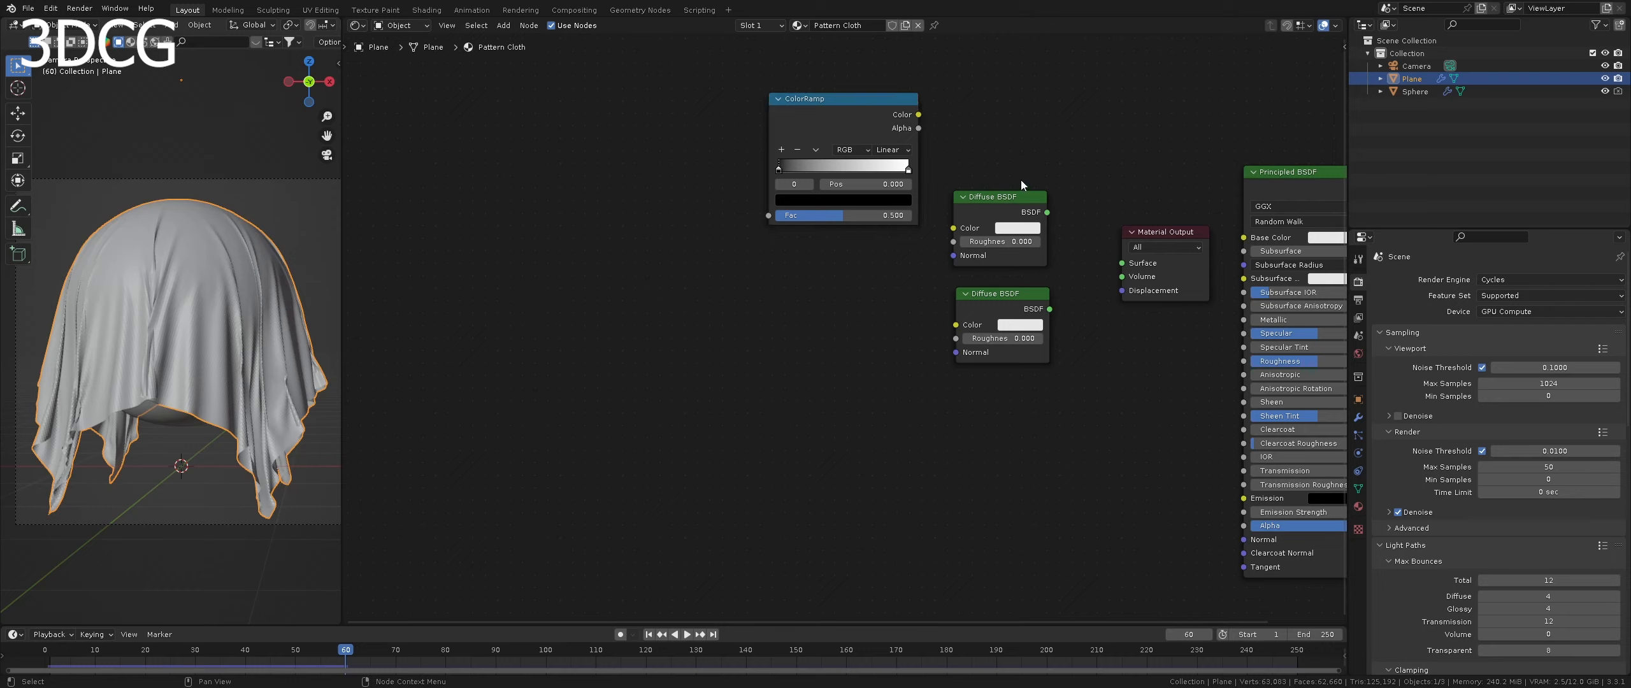
- Shift the ColorRamp and both Diffuse BSDF nodes left, and add a Mix Shader in front of the Material Output
{"action": "left_click_drag", "start_coordinate": [1044, 159], "coordinate": [844, 369]}
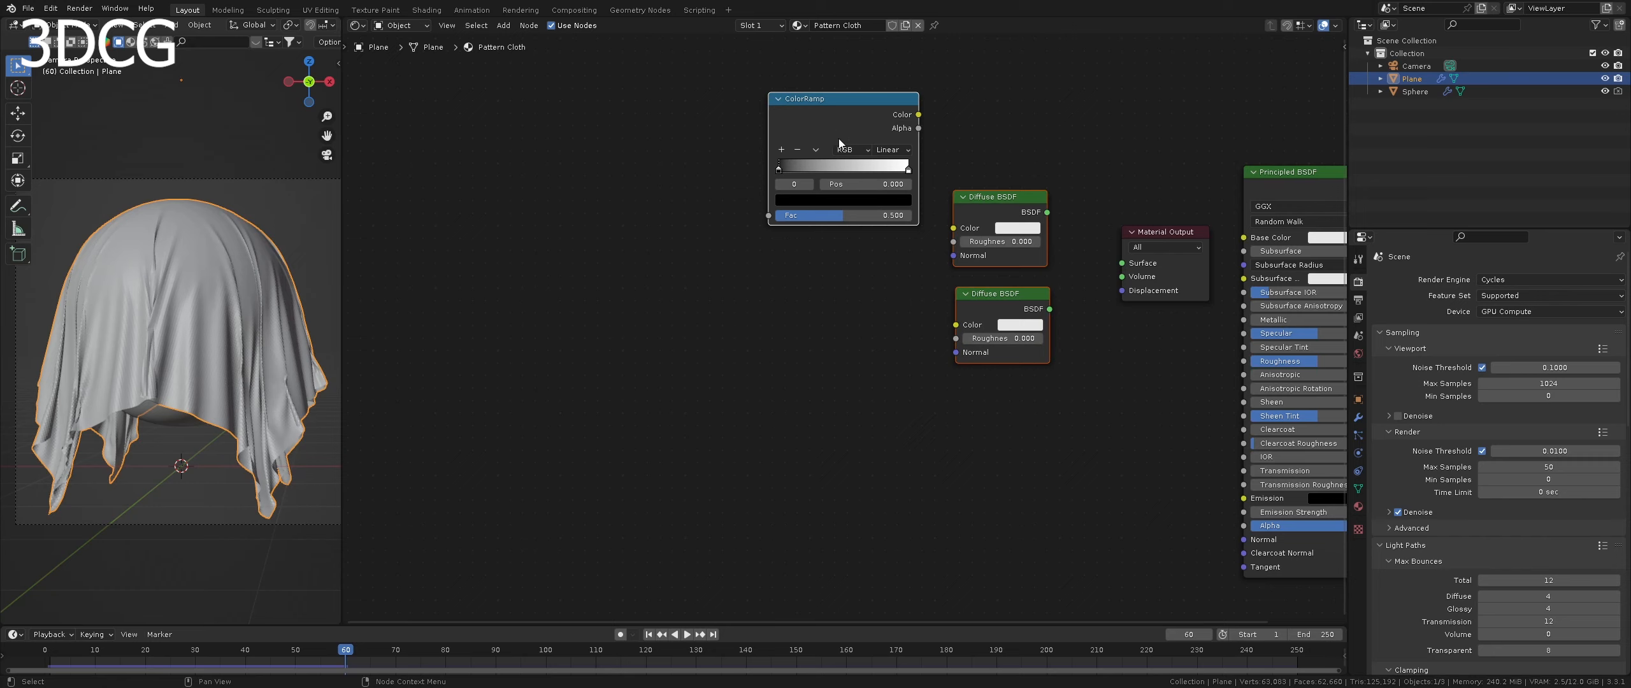
{"action": "left_click_drag", "start_coordinate": [839, 138], "coordinate": [768, 136]}
{"action": "left_click", "coordinate": [1015, 296]}
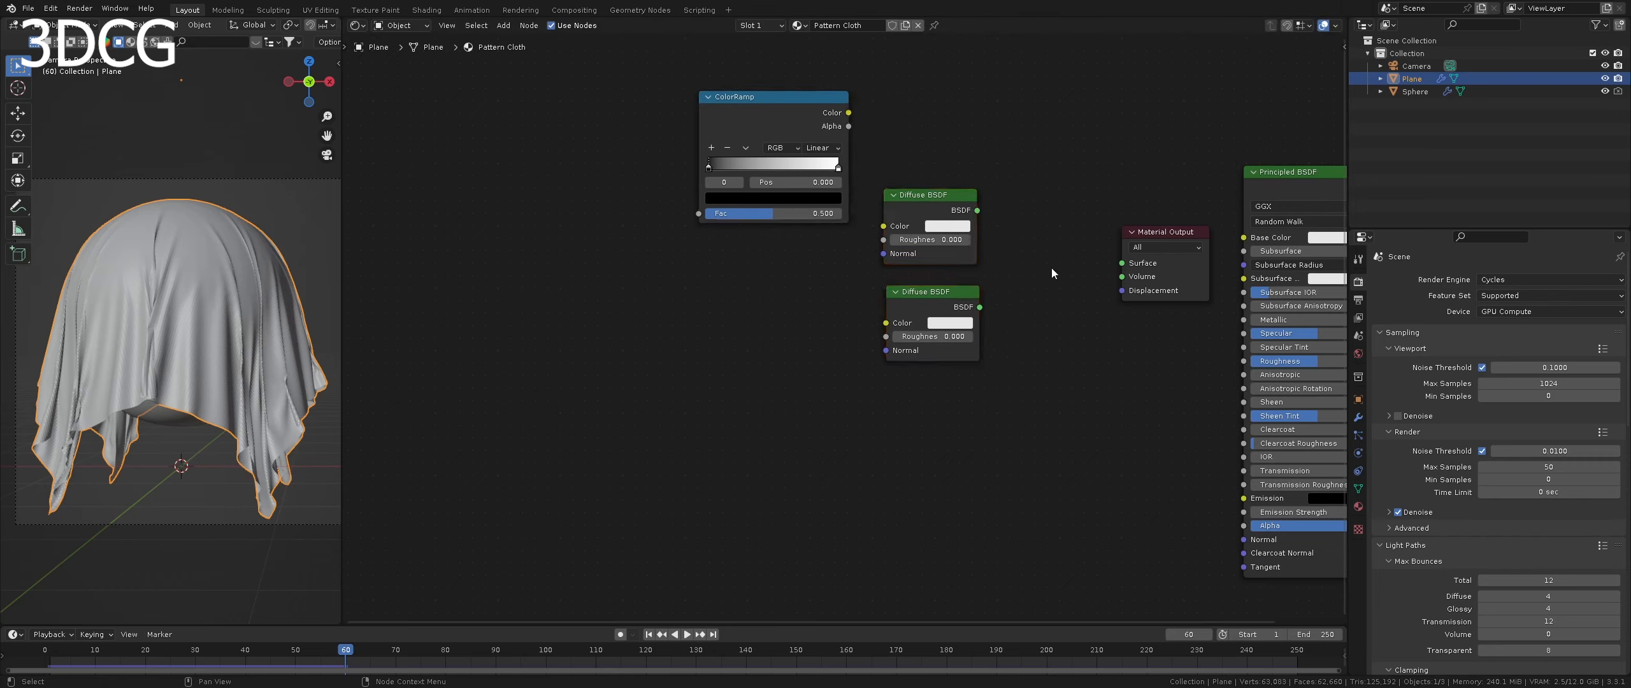
{"action": "key", "text": "shift+a"}
{"action": "type", "text": "mix"}
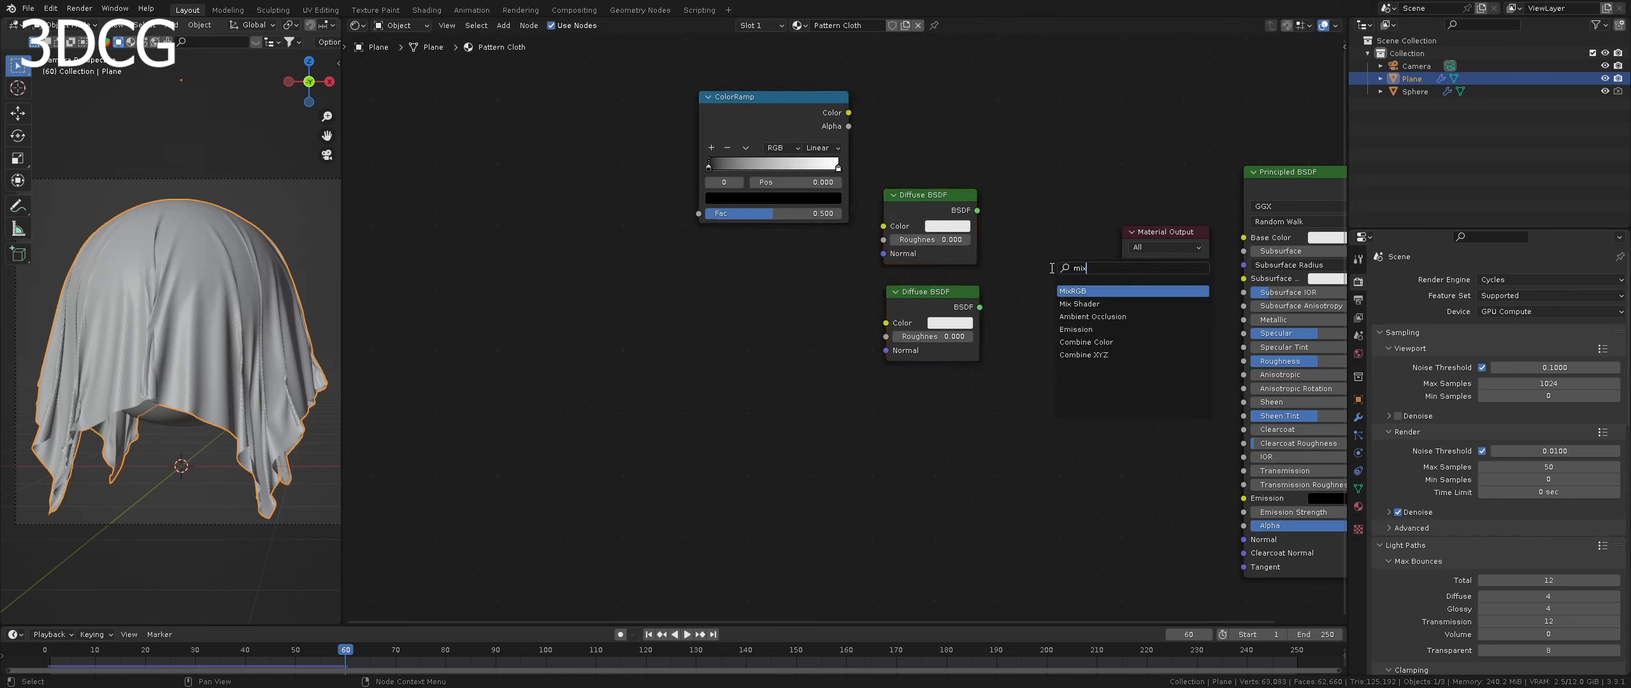
{"action": "key", "text": "Down"}
{"action": "key", "text": "Return"}
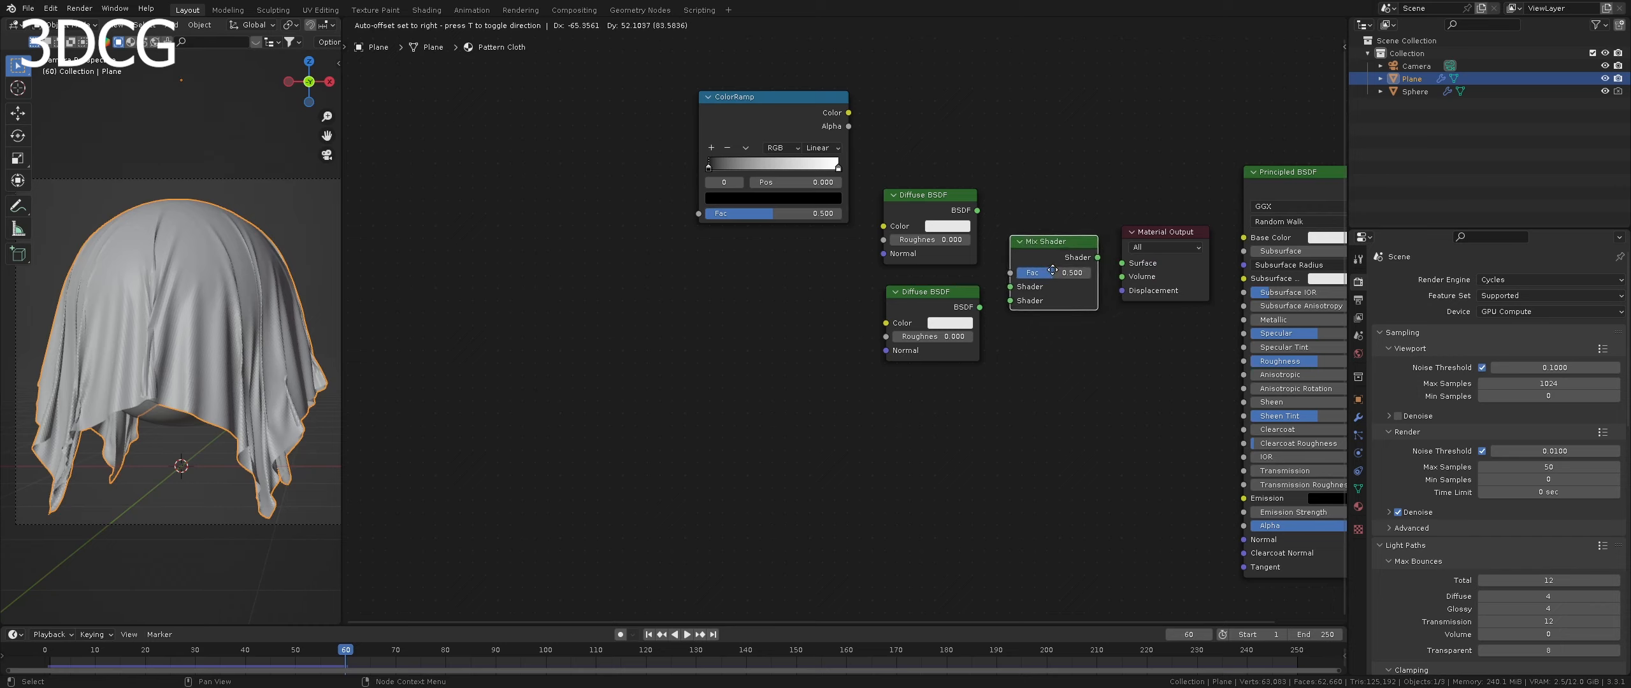
{"action": "left_click", "coordinate": [1056, 265]}
- Place the ColorRamp above the shaders and connect both Diffuse BSDFs to the Mix Shader's Shader inputs, with the ramp's Color driving Fac
{"action": "left_click_drag", "start_coordinate": [811, 116], "coordinate": [941, 77]}
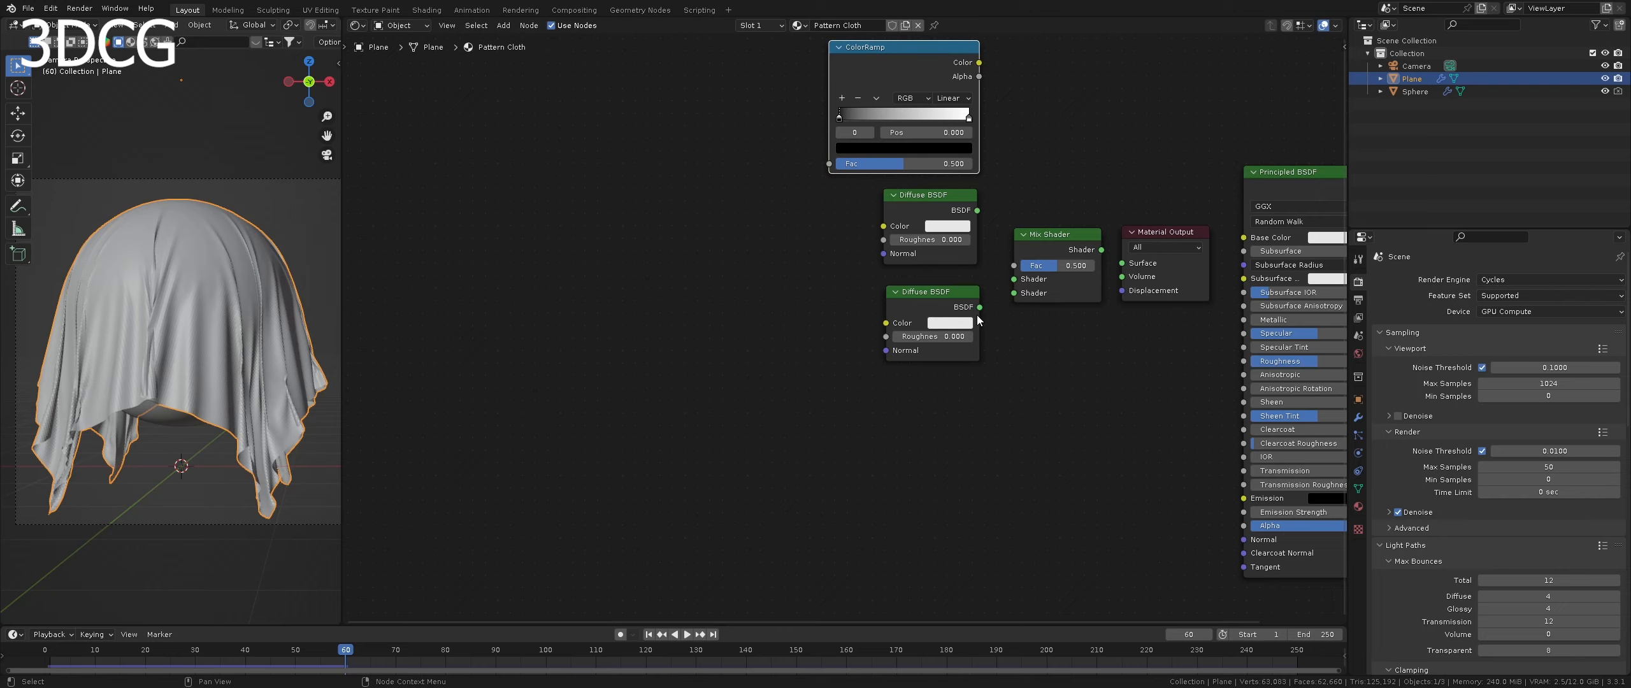
{"action": "left_click_drag", "start_coordinate": [980, 307], "coordinate": [1014, 293]}
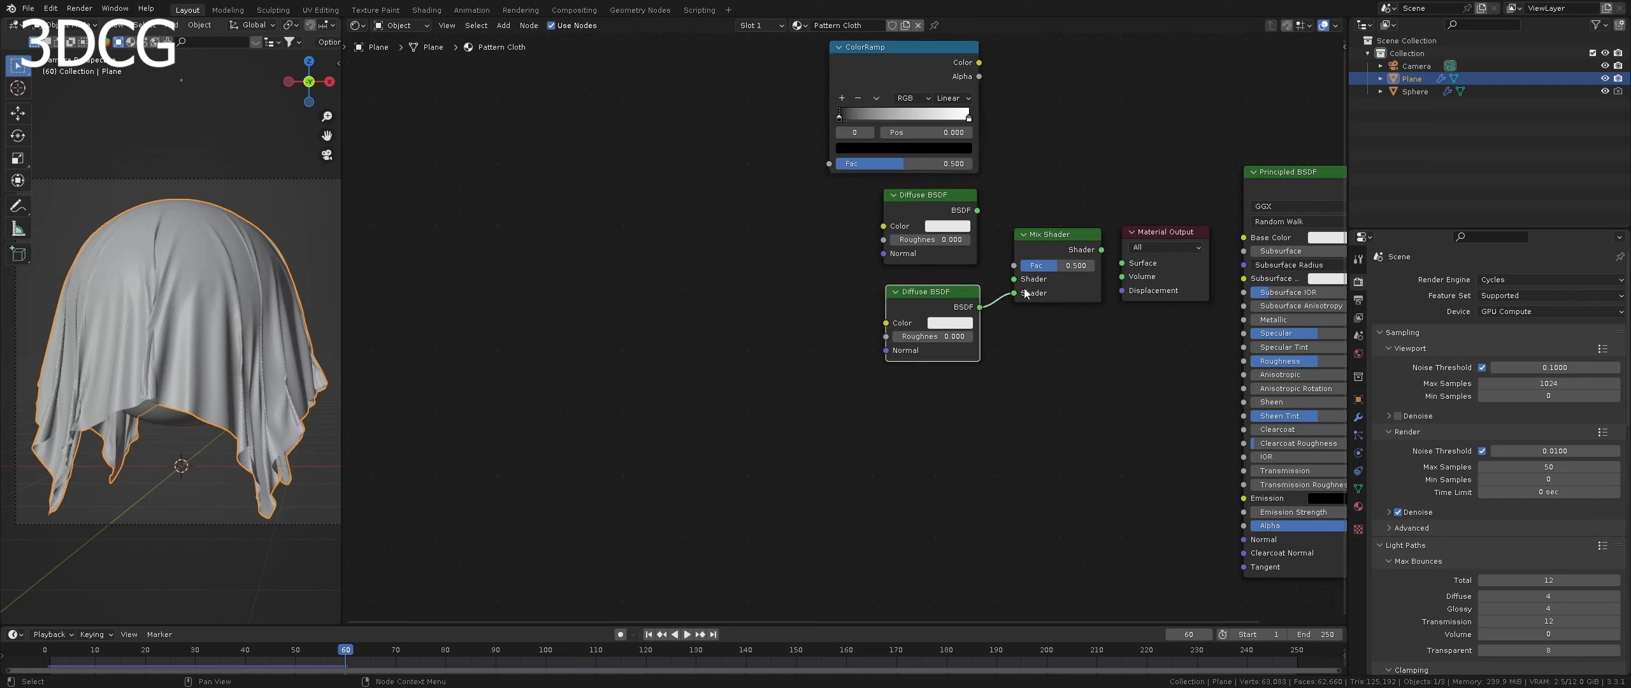
{"action": "left_click_drag", "start_coordinate": [977, 211], "coordinate": [1015, 279]}
{"action": "left_click_drag", "start_coordinate": [1039, 236], "coordinate": [1044, 226]}
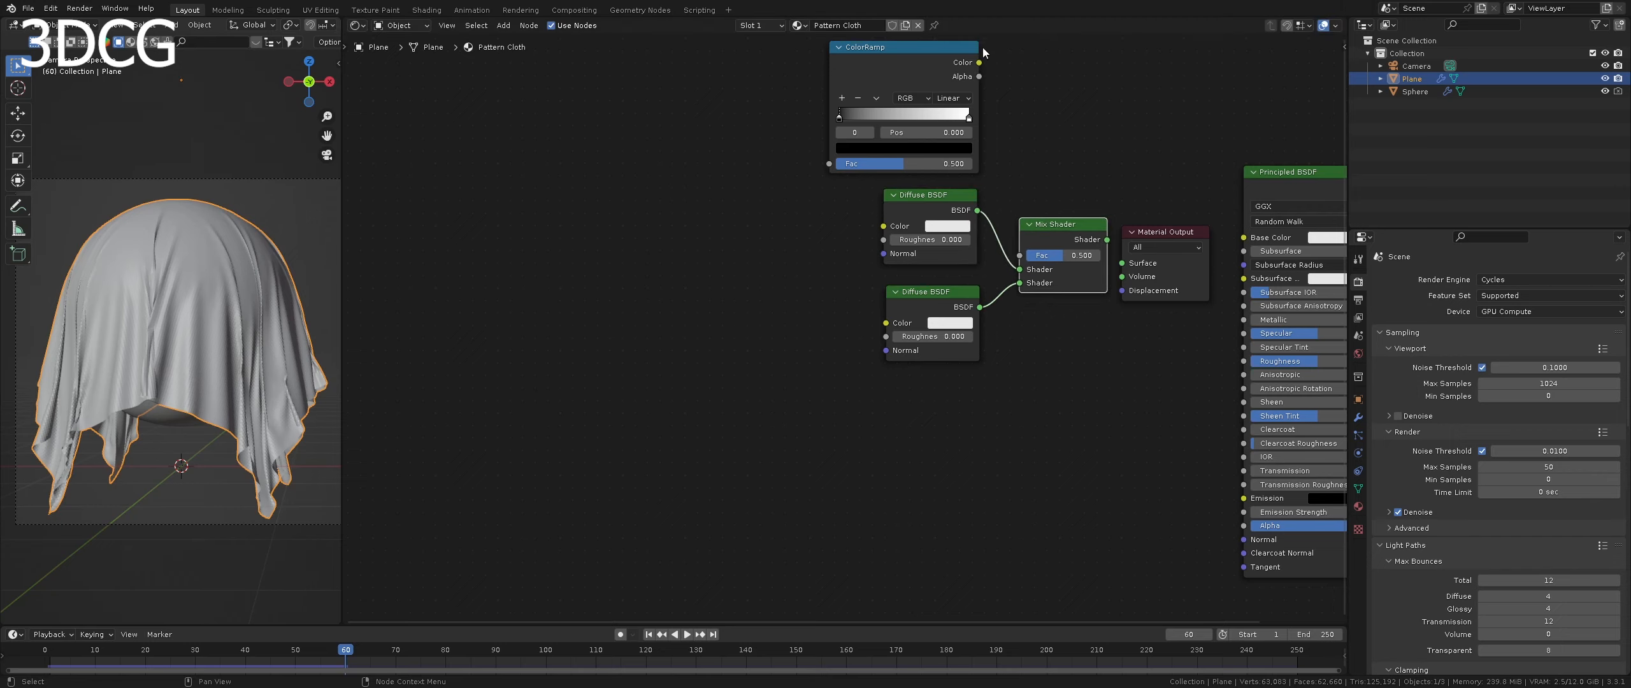
{"action": "left_click_drag", "start_coordinate": [979, 62], "coordinate": [1019, 255]}
{"action": "left_click_drag", "start_coordinate": [913, 62], "coordinate": [908, 62]}
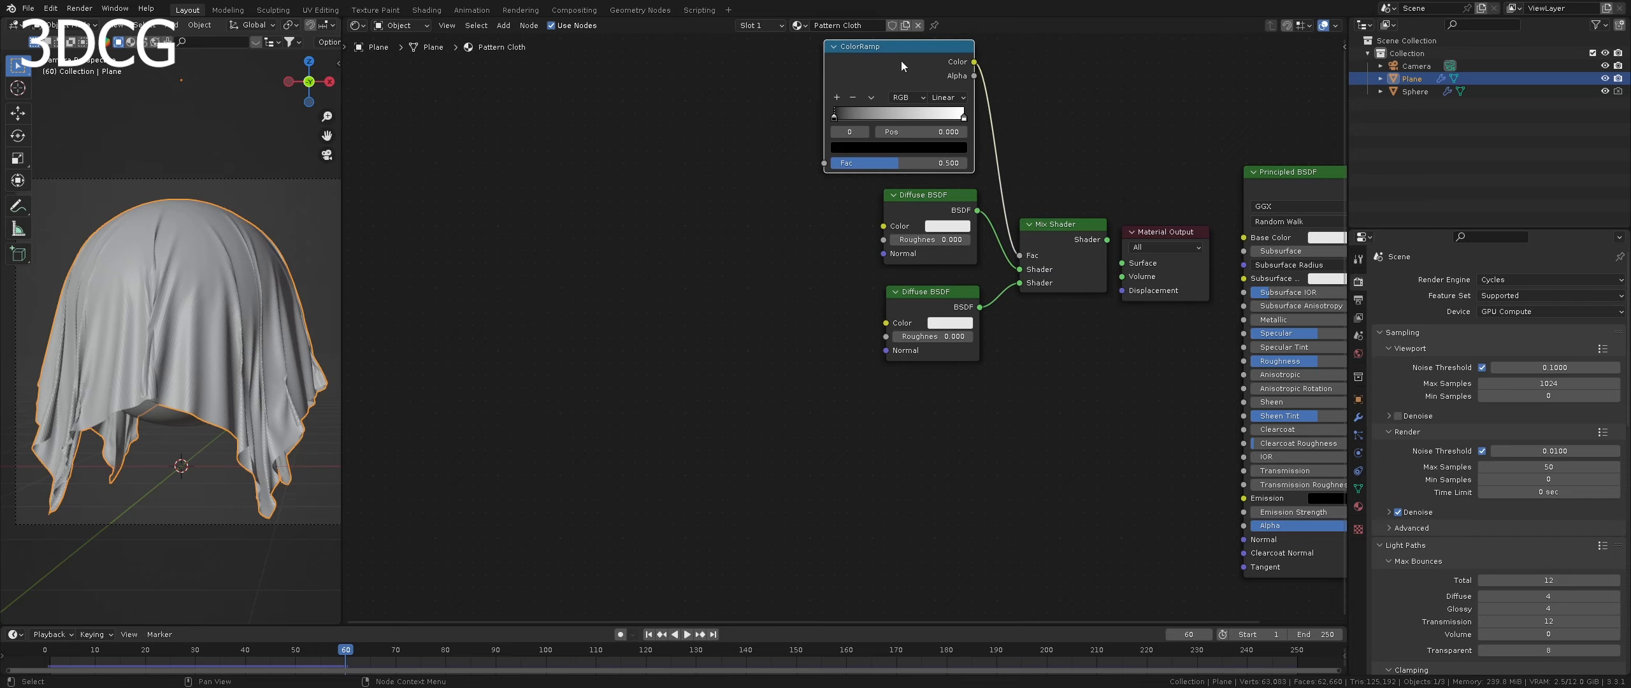
- Set the position of the ColorRamp's white stop to 0.3
{"action": "left_click", "coordinate": [964, 117]}
{"action": "scroll", "coordinate": [943, 133], "scroll_direction": "up", "scroll_amount": 2}
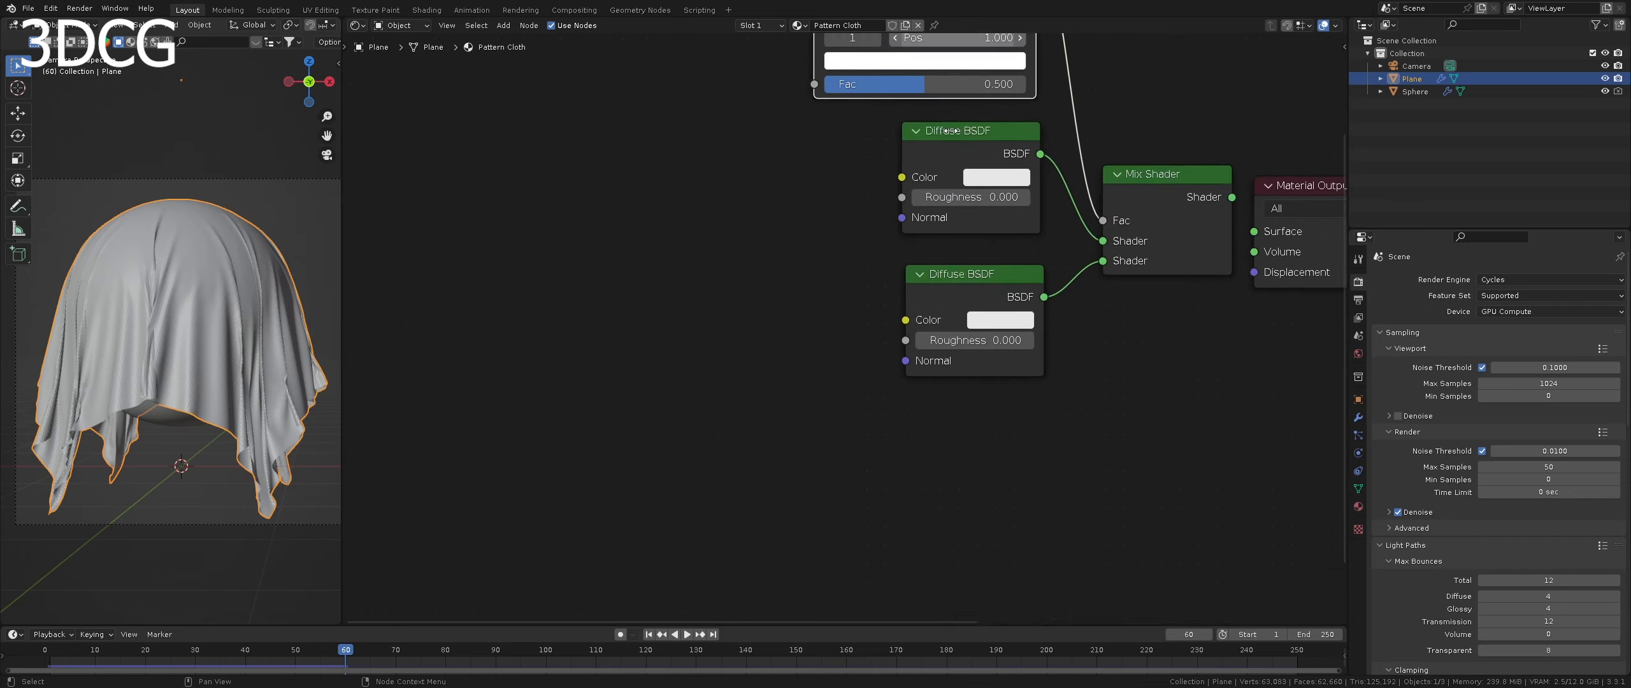
{"action": "left_click", "coordinate": [931, 133]}
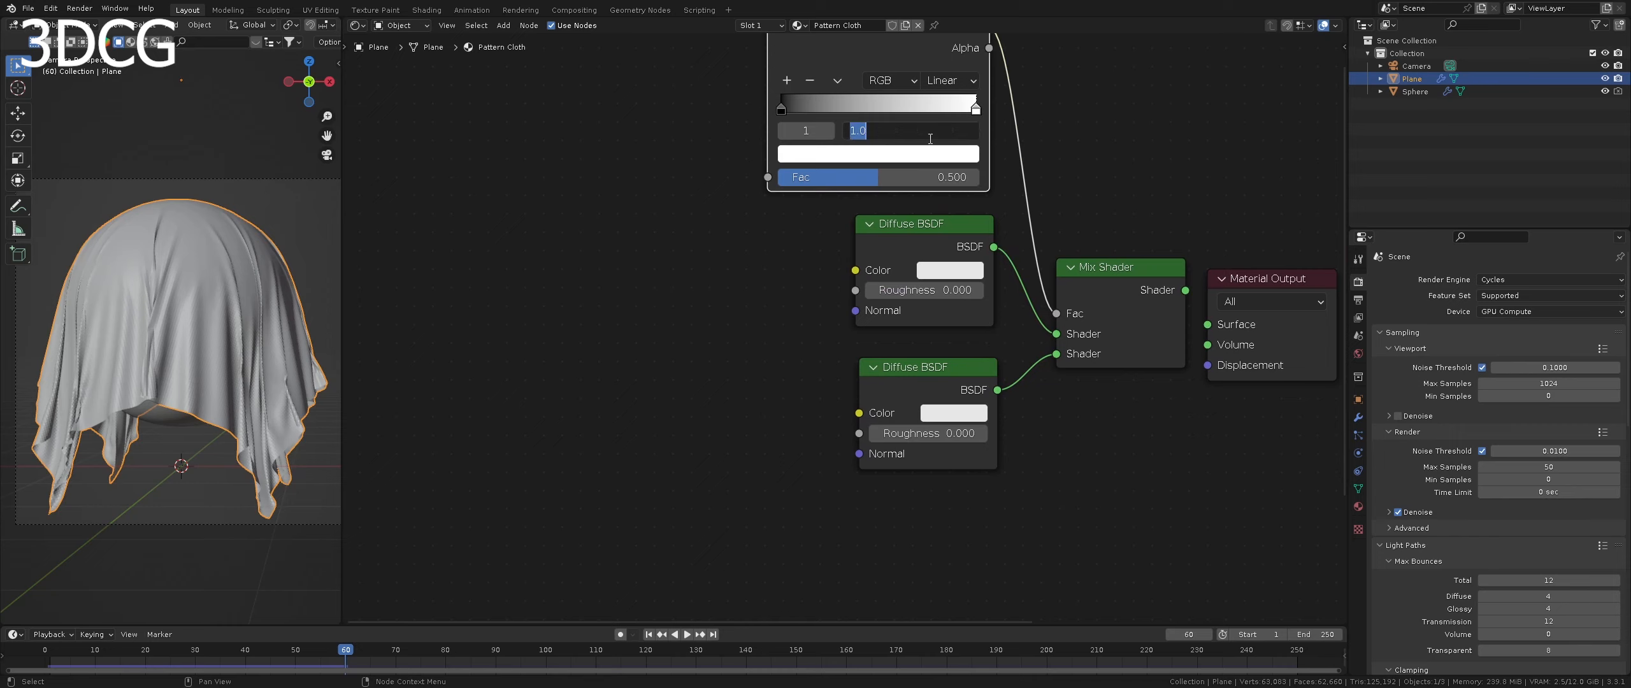
{"action": "type", "text": "0.3"}
{"action": "key", "text": "Return"}
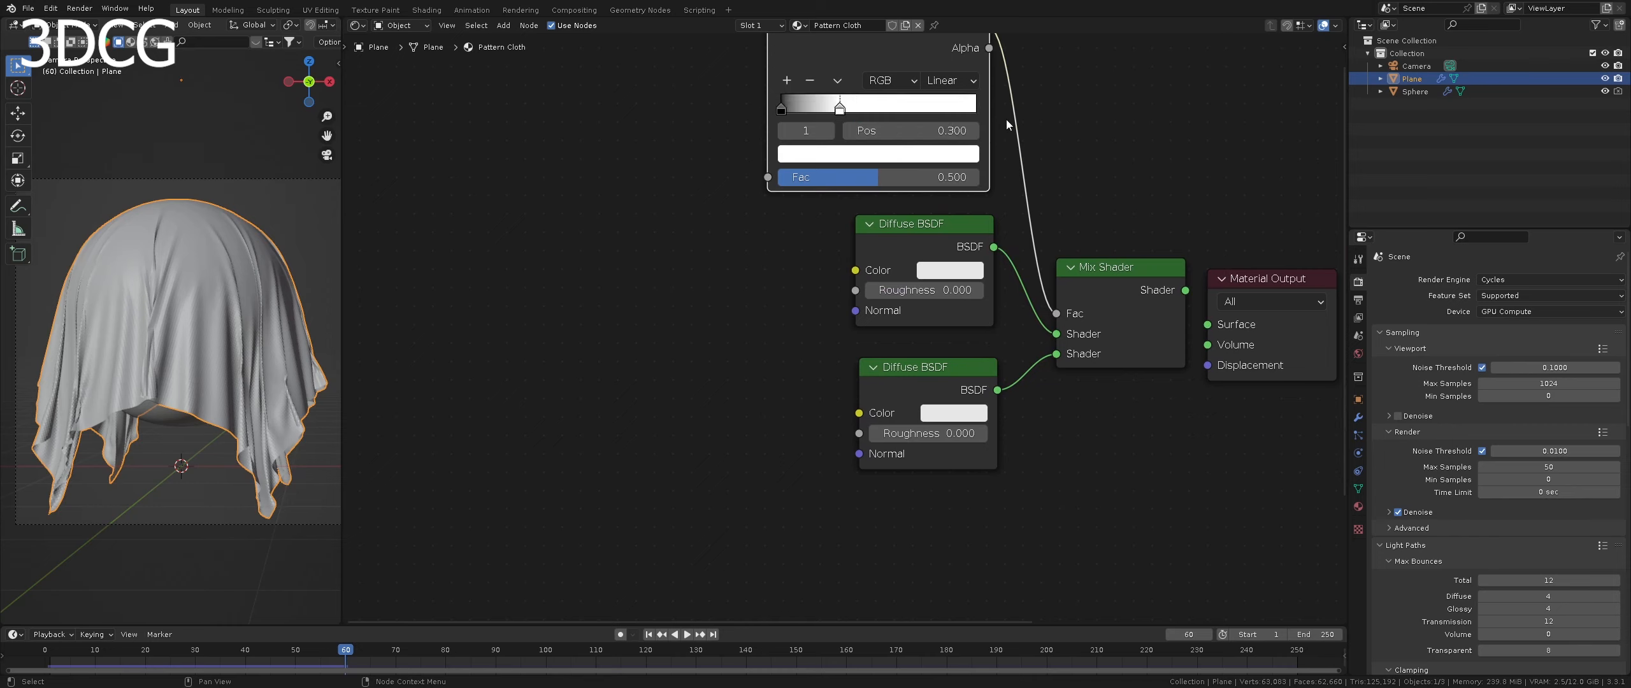
{"action": "scroll", "coordinate": [1007, 119], "scroll_direction": "down", "scroll_amount": 1}
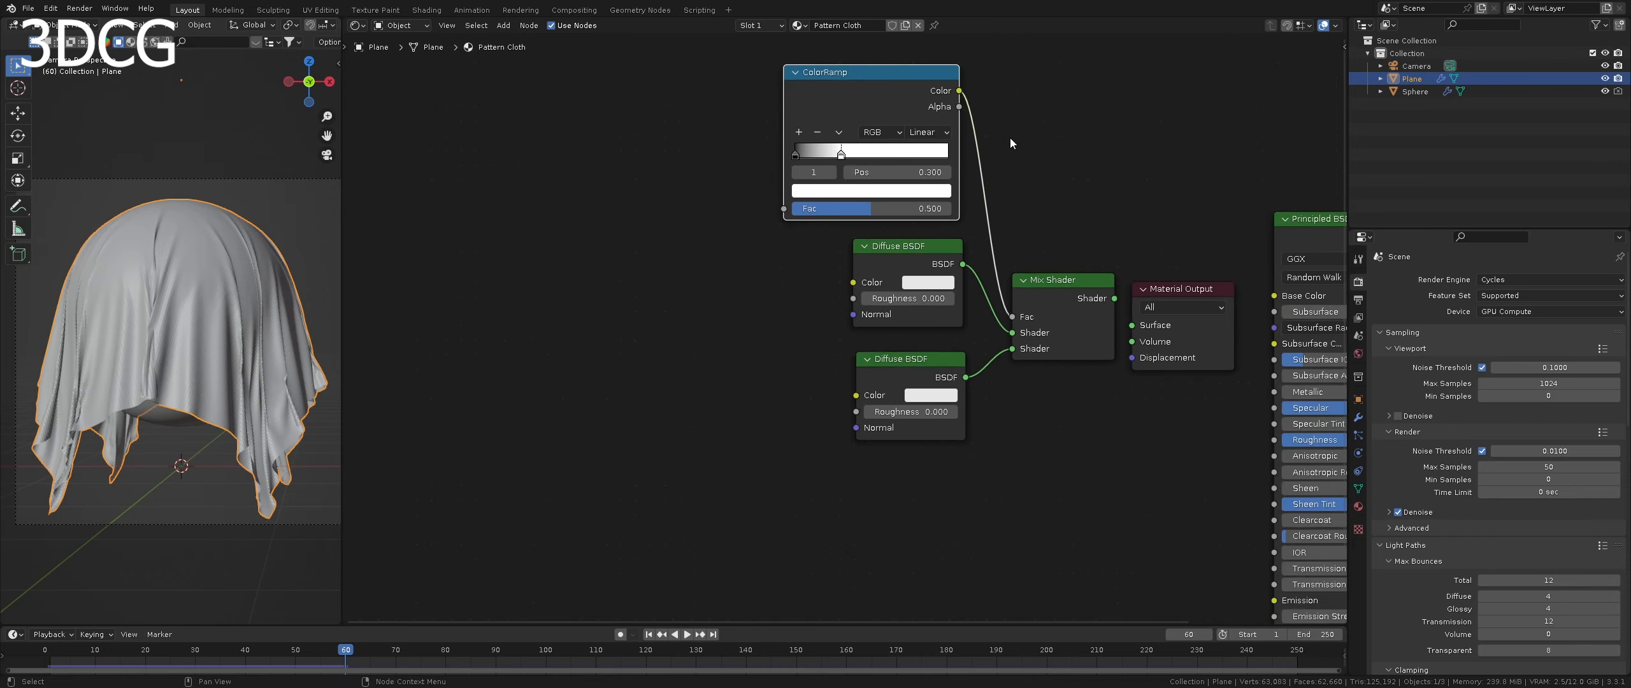
- Add a Math node to the left of the ColorRamp and set its operation to Greater Than
{"action": "left_click", "coordinate": [645, 186]}
{"action": "key", "text": "shift+a"}
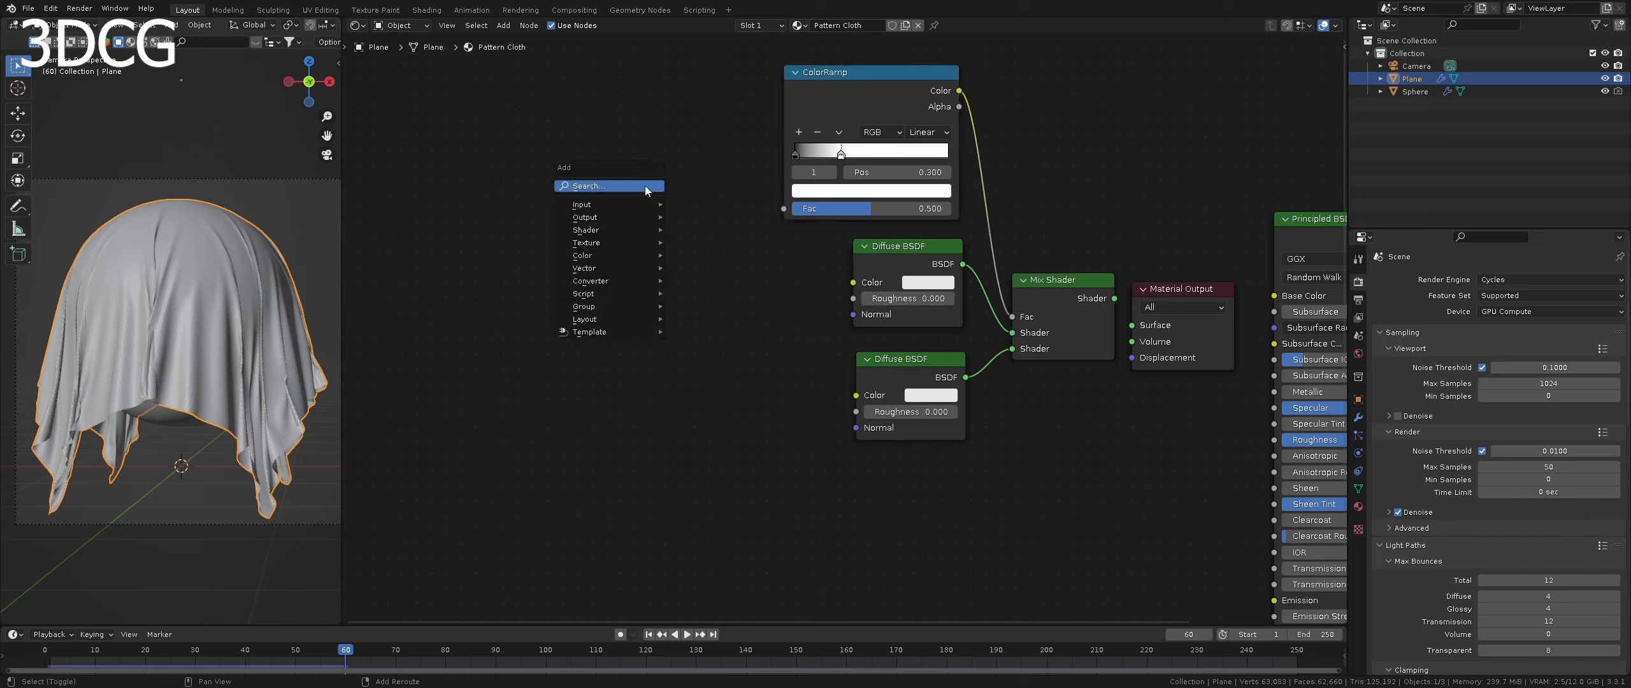
{"action": "left_click", "coordinate": [645, 186]}
{"action": "type", "text": "math"}
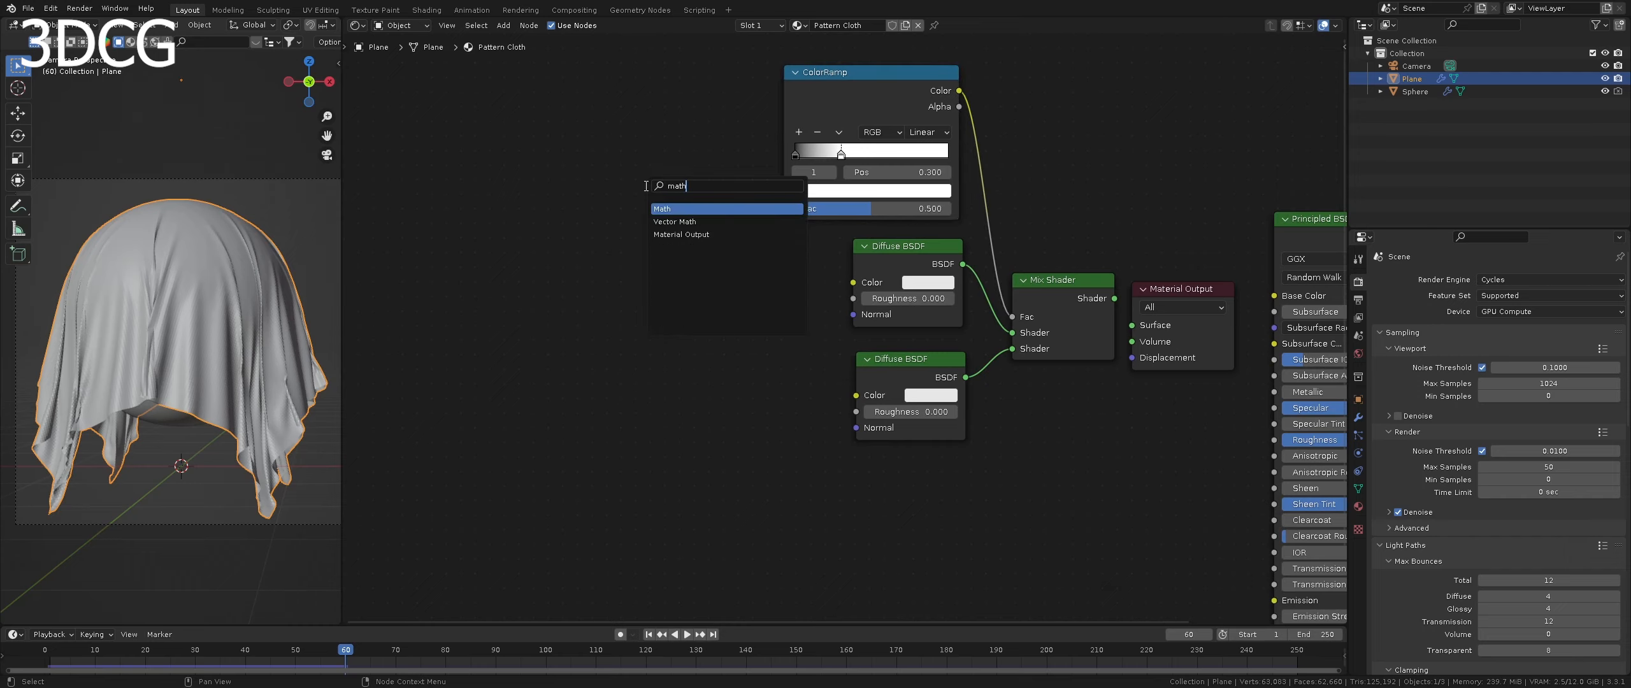
{"action": "left_click", "coordinate": [685, 209]}
{"action": "left_click", "coordinate": [675, 180]}
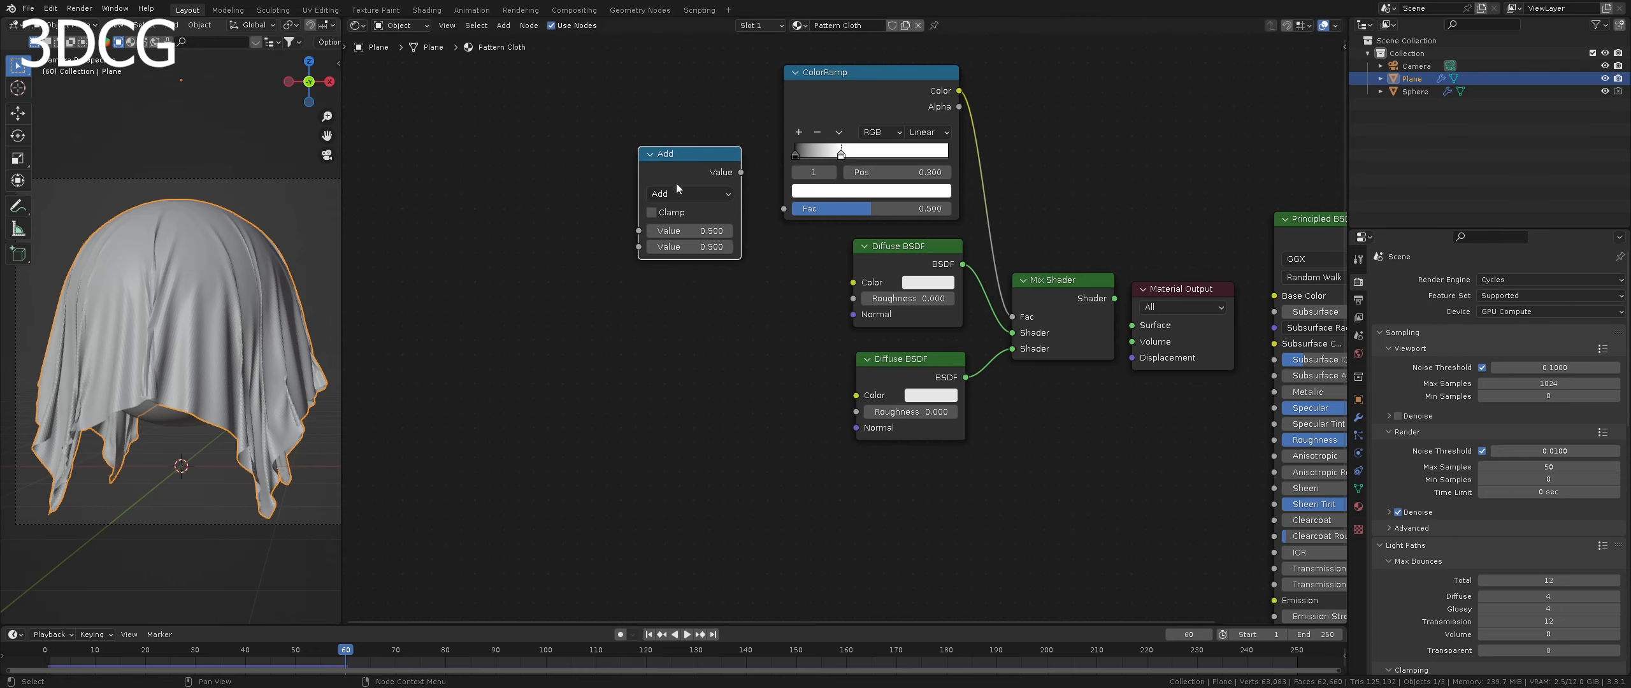
{"action": "left_click", "coordinate": [690, 194]}
{"action": "left_click", "coordinate": [823, 285]}
- Duplicate the Greater Than node to its lower left and connect the original's Value output to the ColorRamp's Fac
{"action": "key", "text": "shift+d"}
{"action": "left_click", "coordinate": [538, 333]}
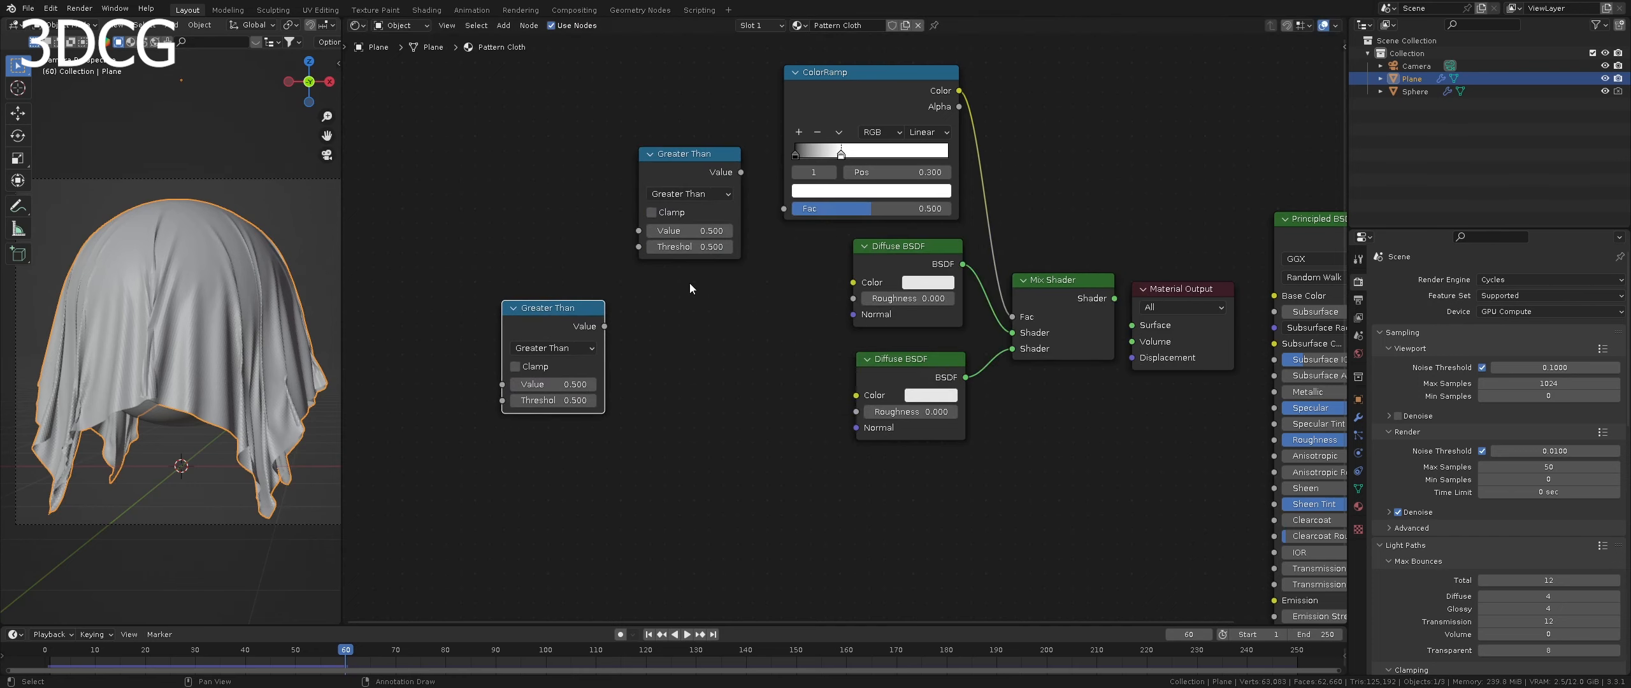
{"action": "left_click_drag", "start_coordinate": [741, 172], "coordinate": [778, 214]}
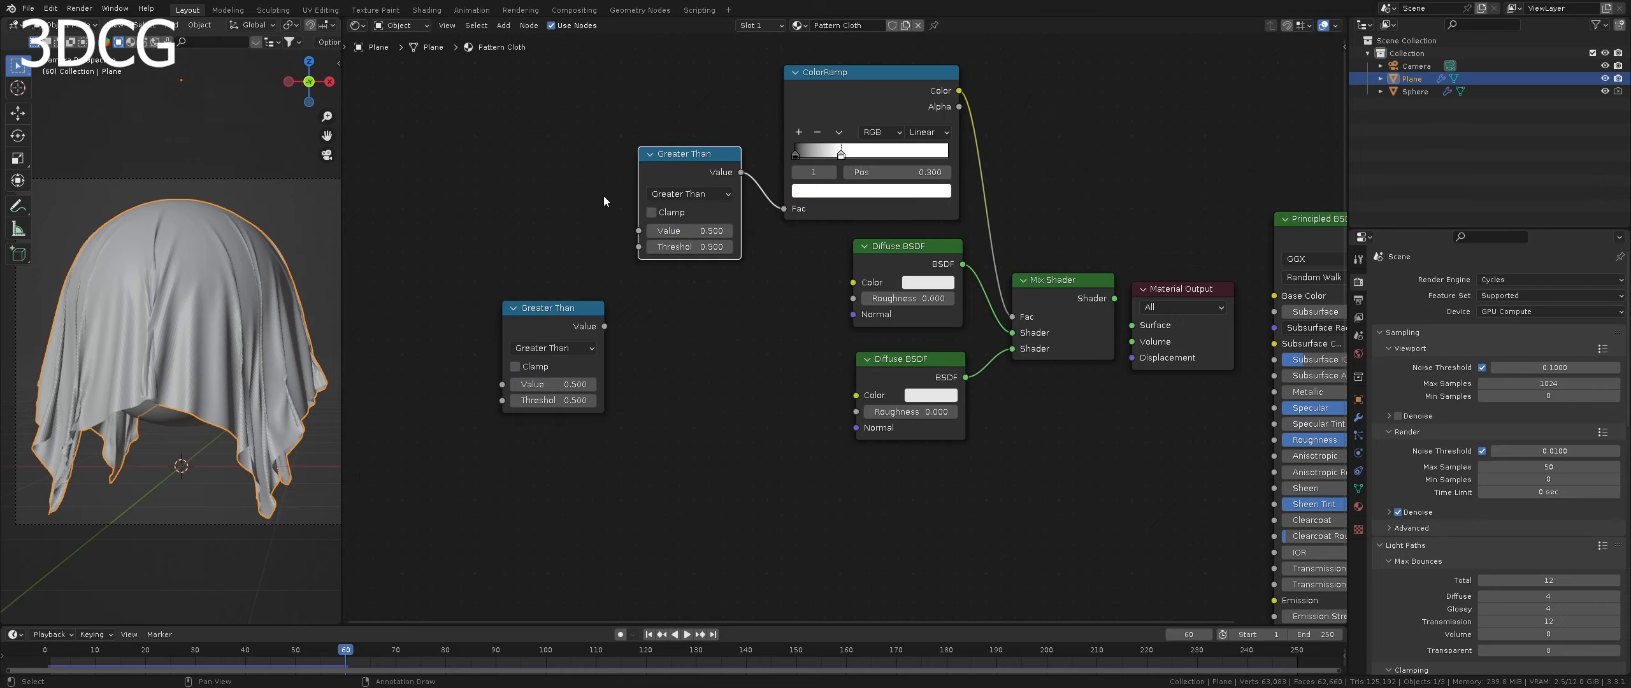
- Add a Wave Texture node to the left of the upper Greater Than node
{"action": "scroll", "coordinate": [600, 207], "scroll_direction": "down", "scroll_amount": 3}
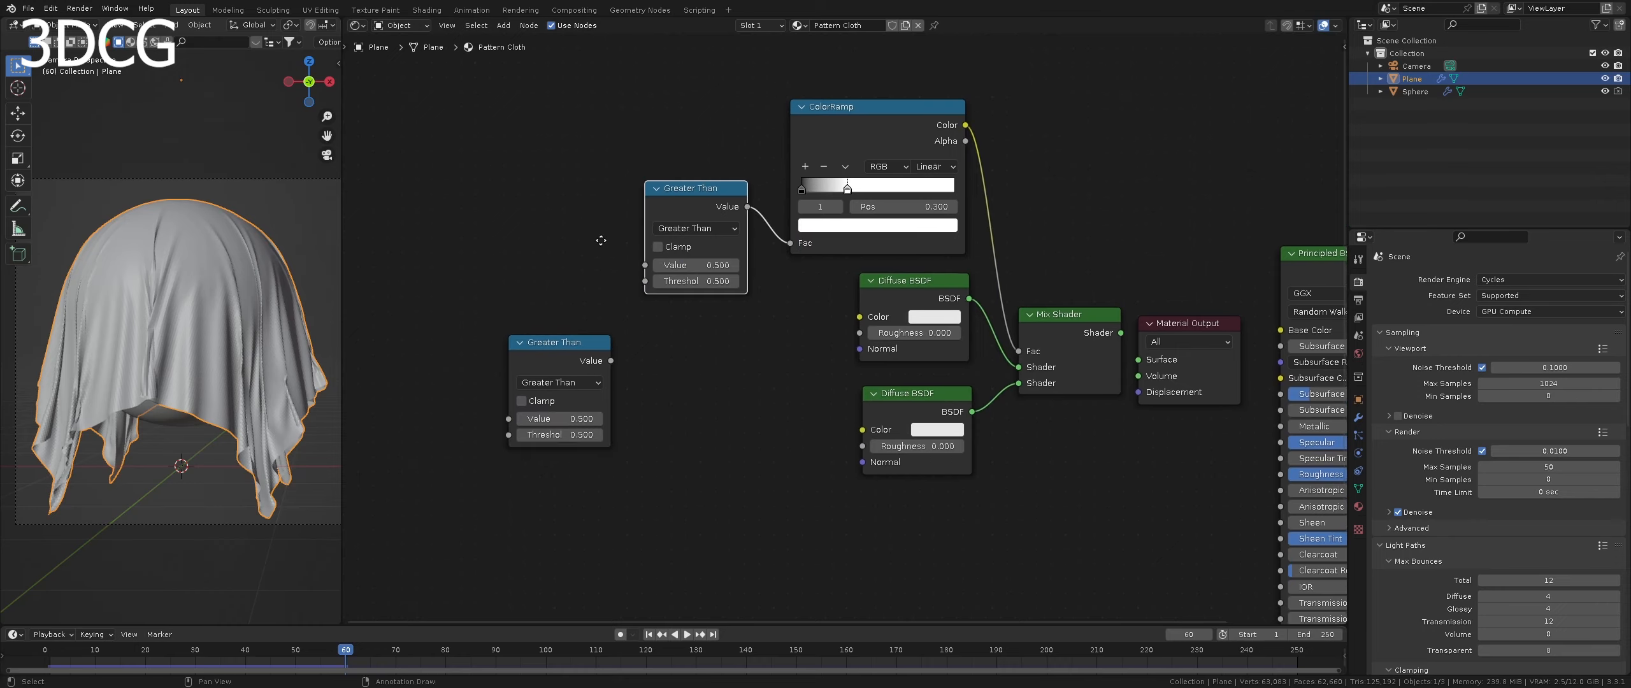
{"action": "key", "text": "shift+a"}
{"action": "left_click", "coordinate": [565, 182]}
{"action": "type", "text": "wav"}
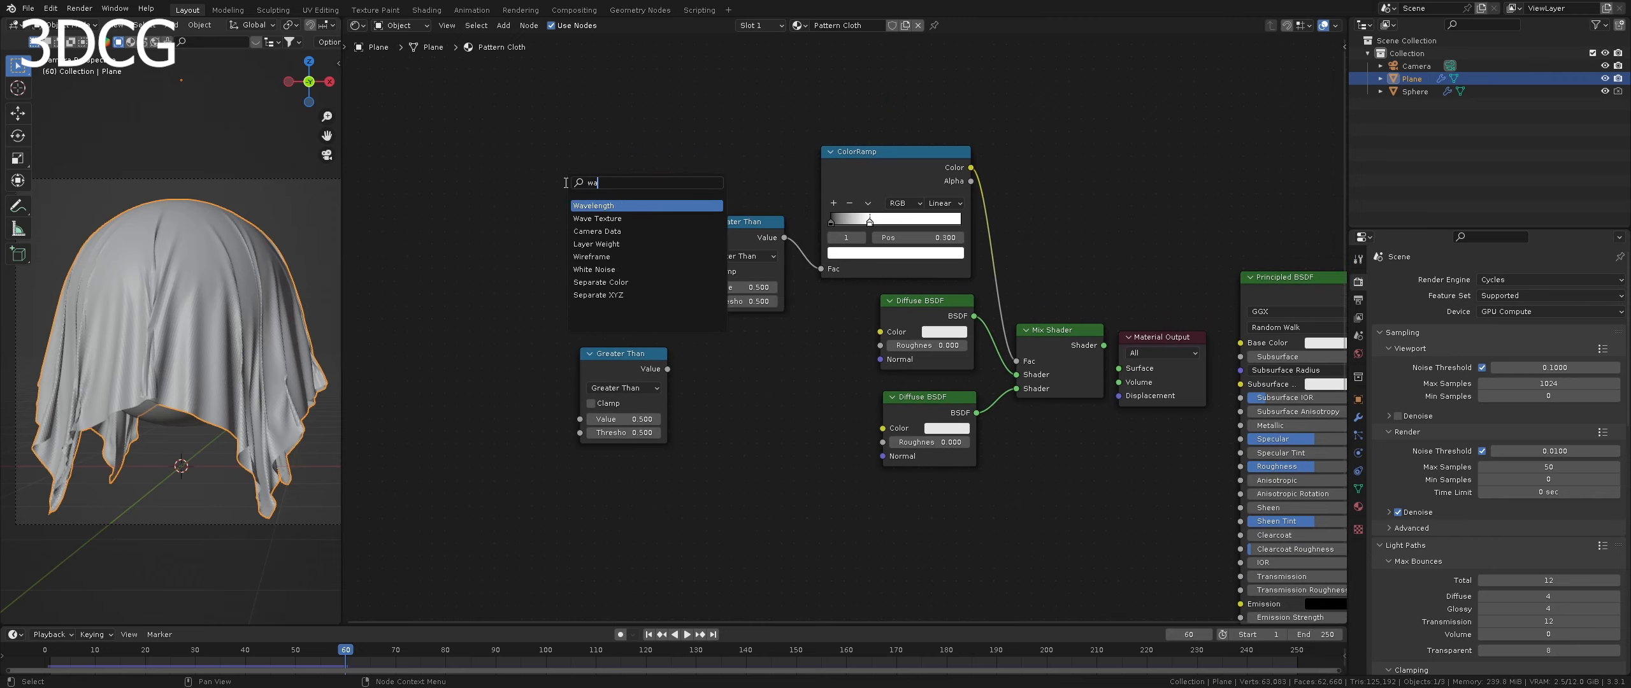
{"action": "left_click", "coordinate": [597, 219]}
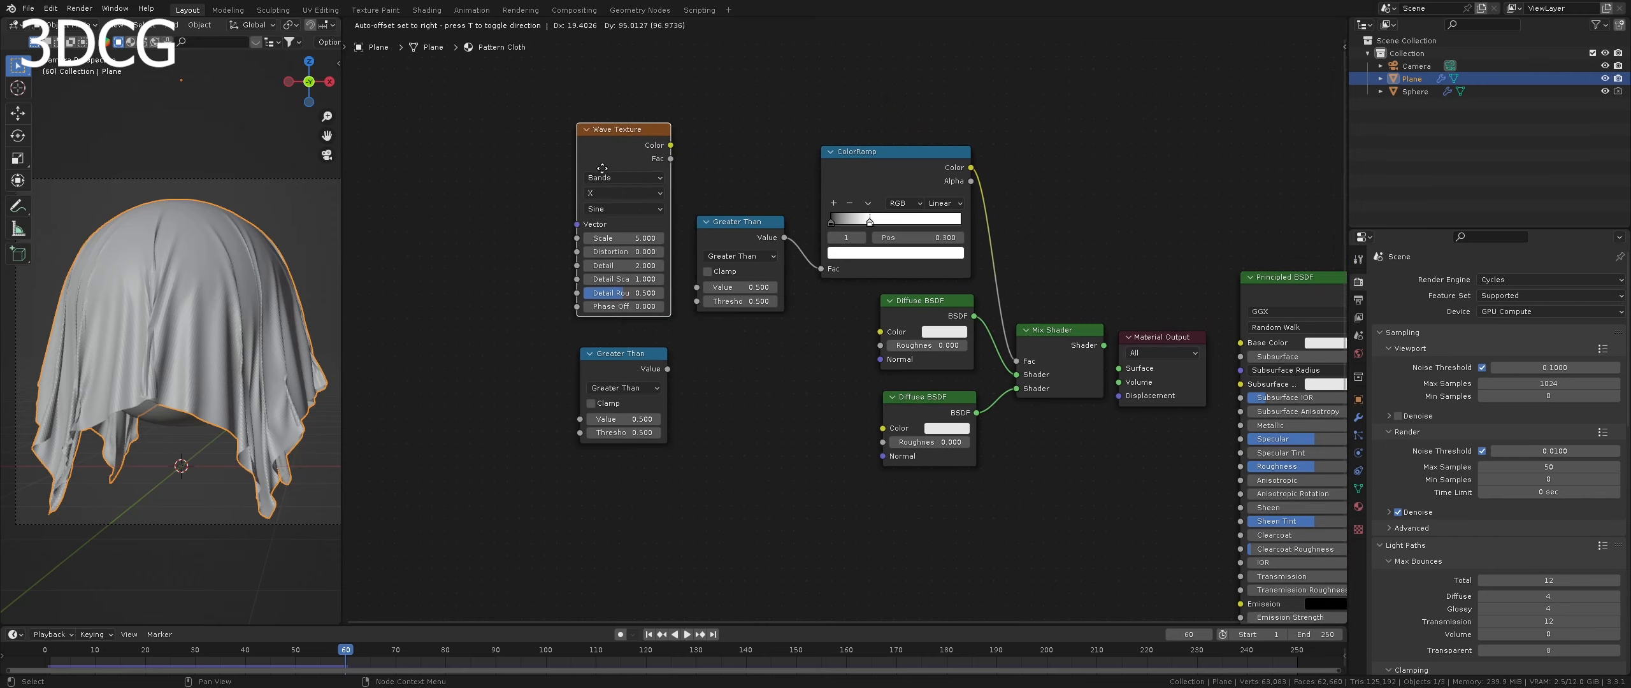
{"action": "left_click", "coordinate": [630, 228]}
- Connect the Wave Texture's Fac output to the upper Greater Than node's Value input and move the texture slightly left
{"action": "scroll", "coordinate": [629, 229], "scroll_direction": "up", "scroll_amount": 2}
{"action": "middle_click_drag", "start_coordinate": [629, 228], "coordinate": [796, 305]}
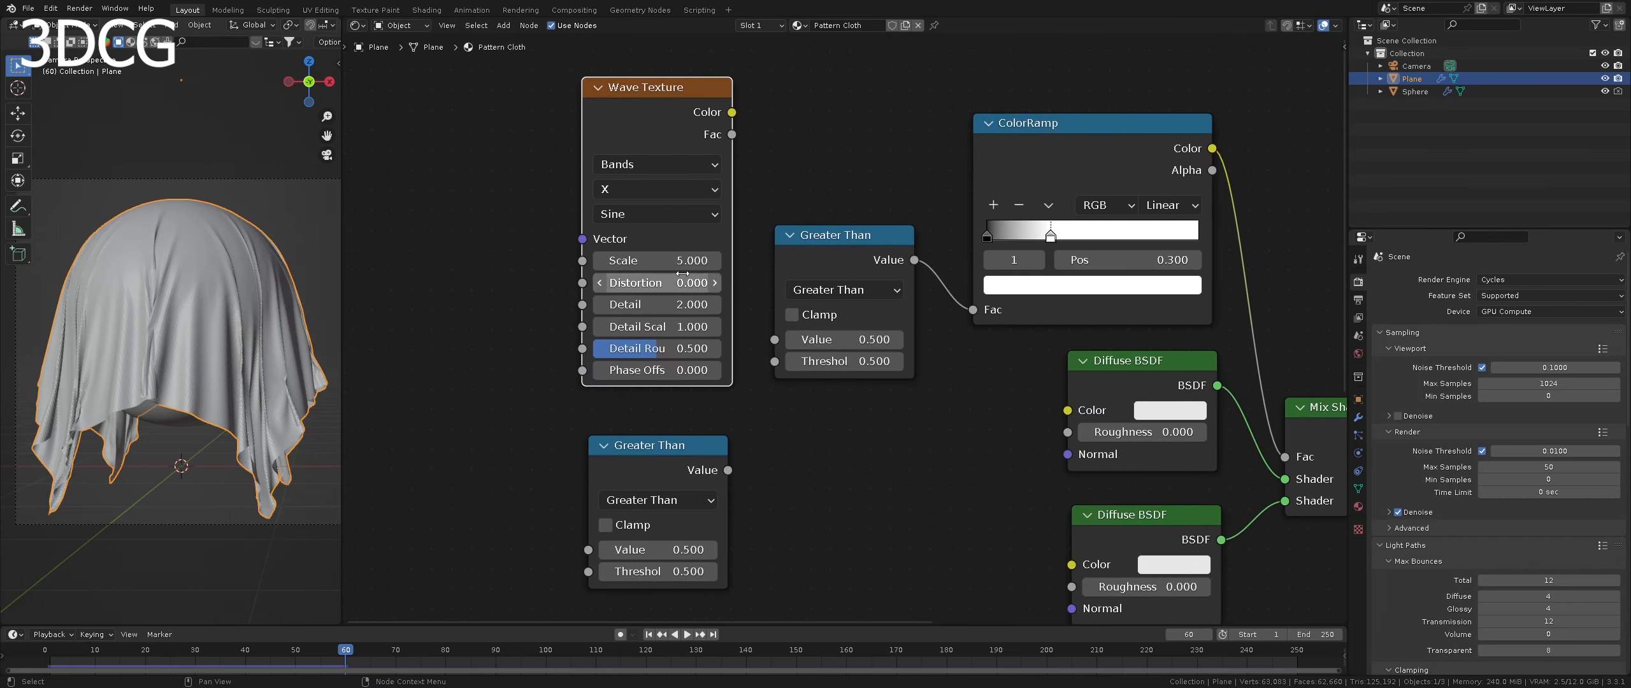
{"action": "left_click_drag", "start_coordinate": [734, 135], "coordinate": [775, 340]}
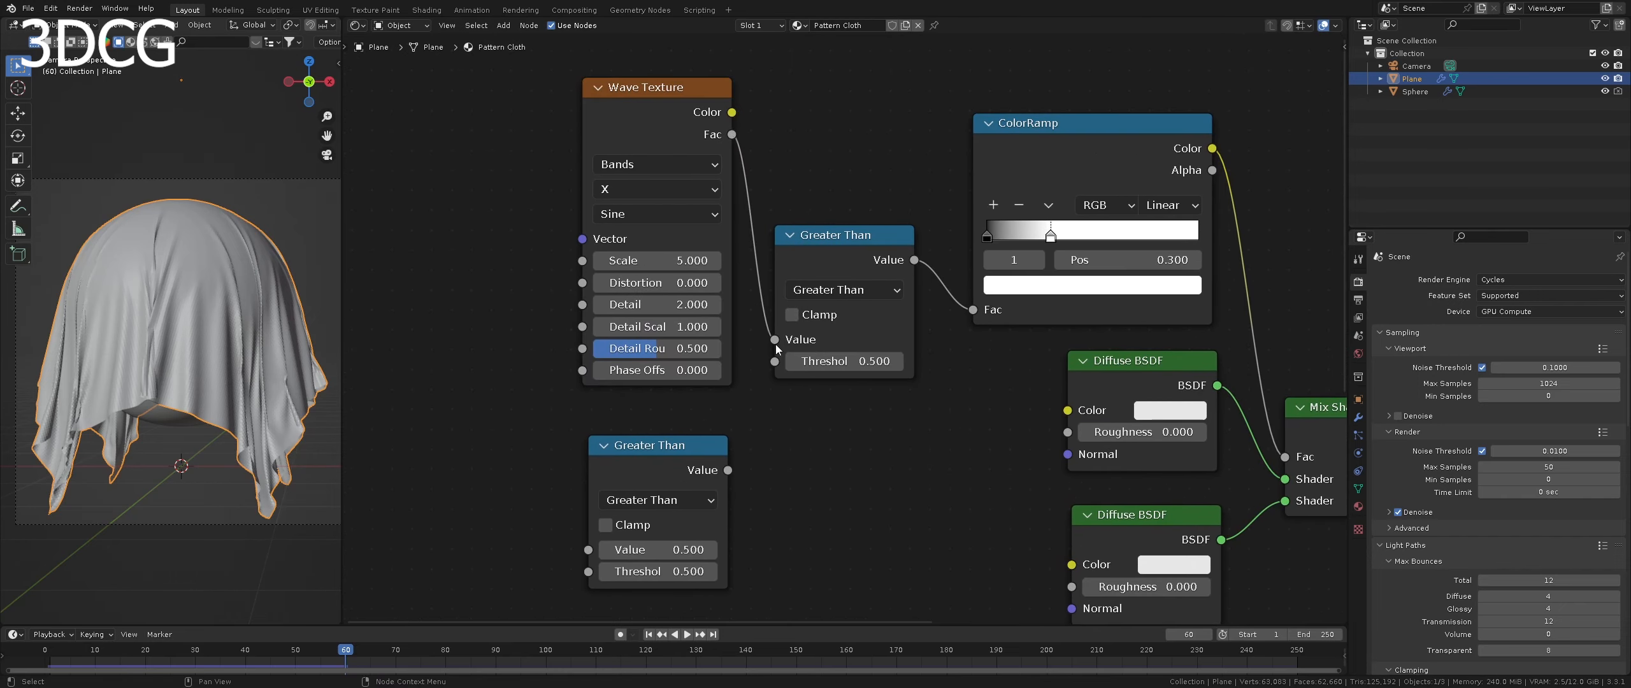
{"action": "left_click_drag", "start_coordinate": [639, 122], "coordinate": [606, 120]}
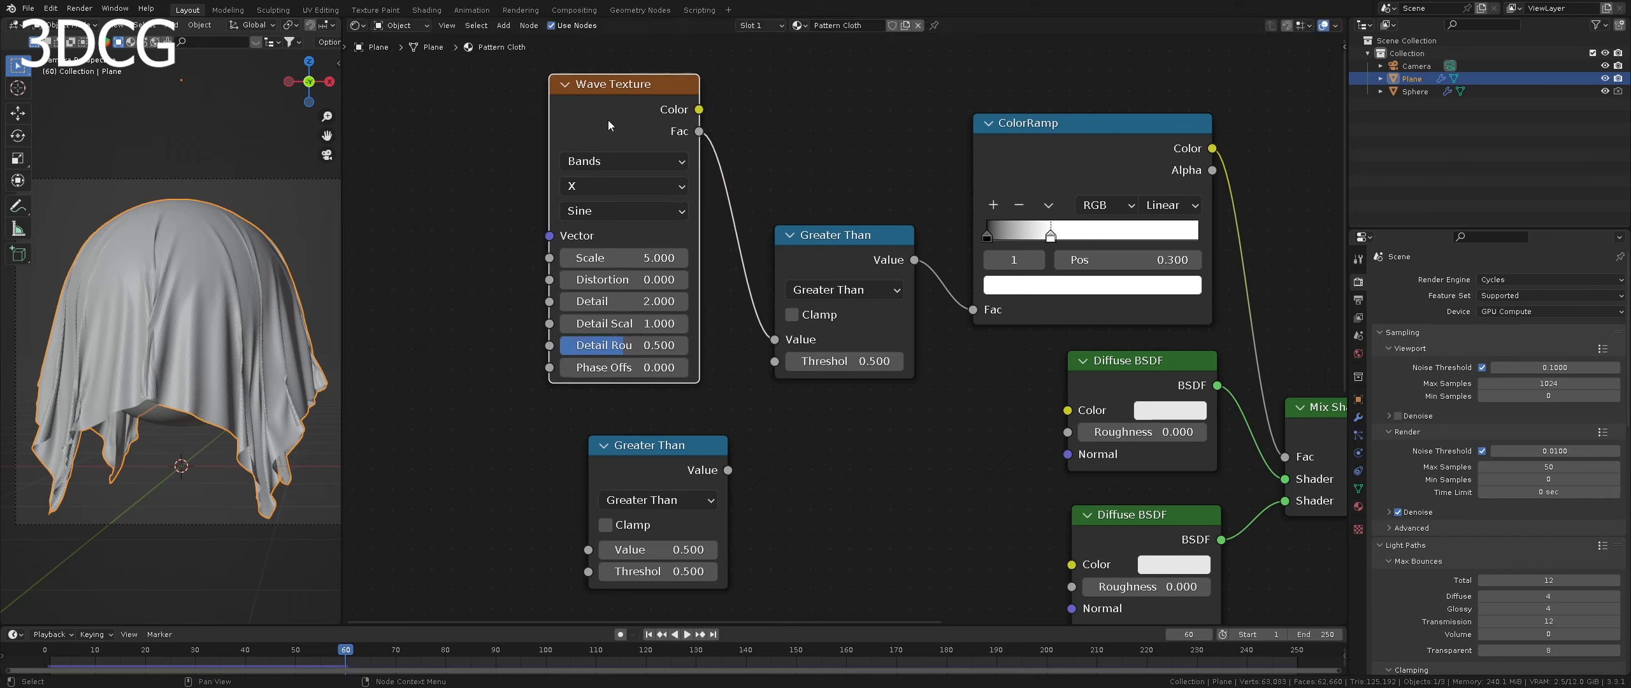
- Set the Wave Texture's bands direction to Diagonal and its Scale to 18
{"action": "left_click", "coordinate": [595, 189]}
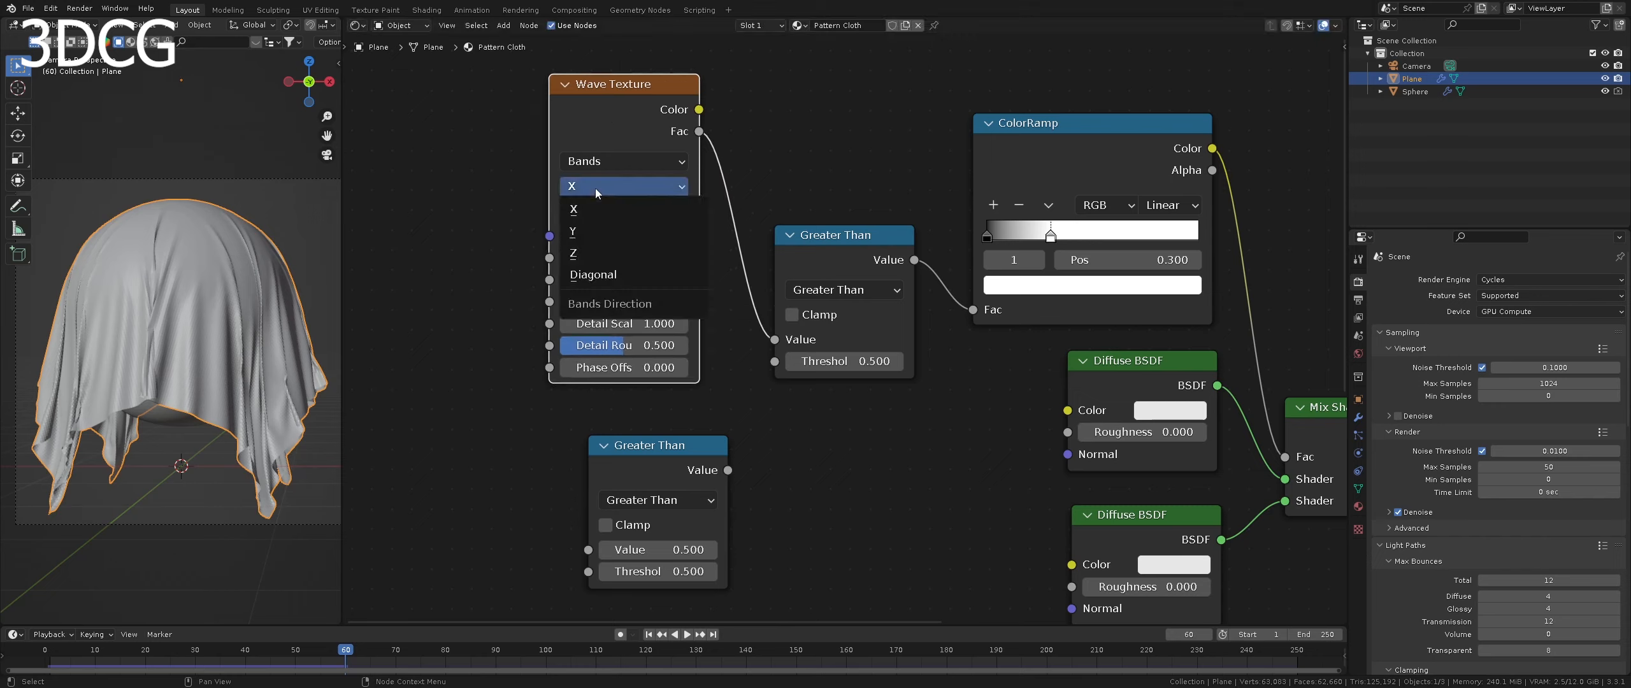
{"action": "left_click", "coordinate": [602, 276]}
{"action": "left_click", "coordinate": [605, 258]}
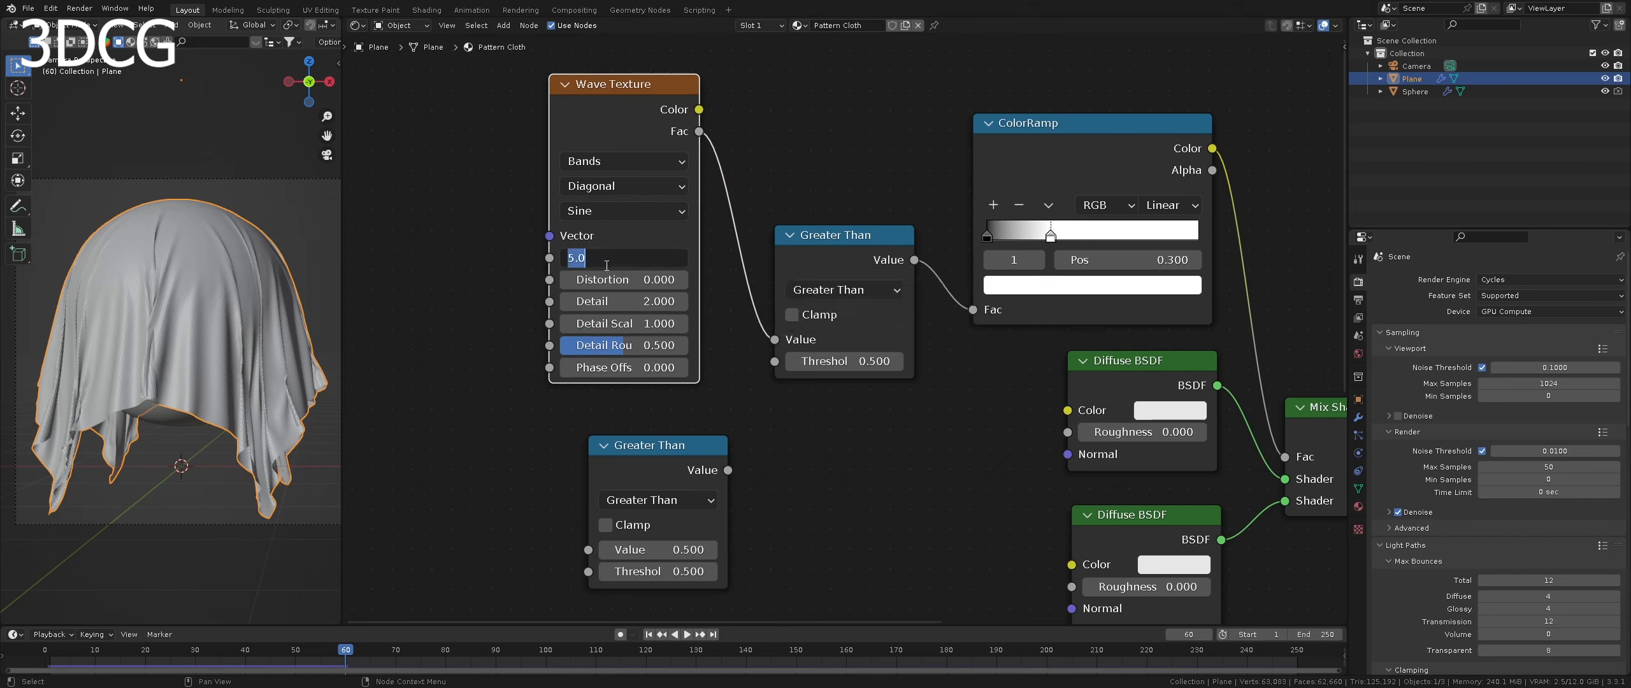
{"action": "type", "text": "18"}
{"action": "key", "text": "Return"}
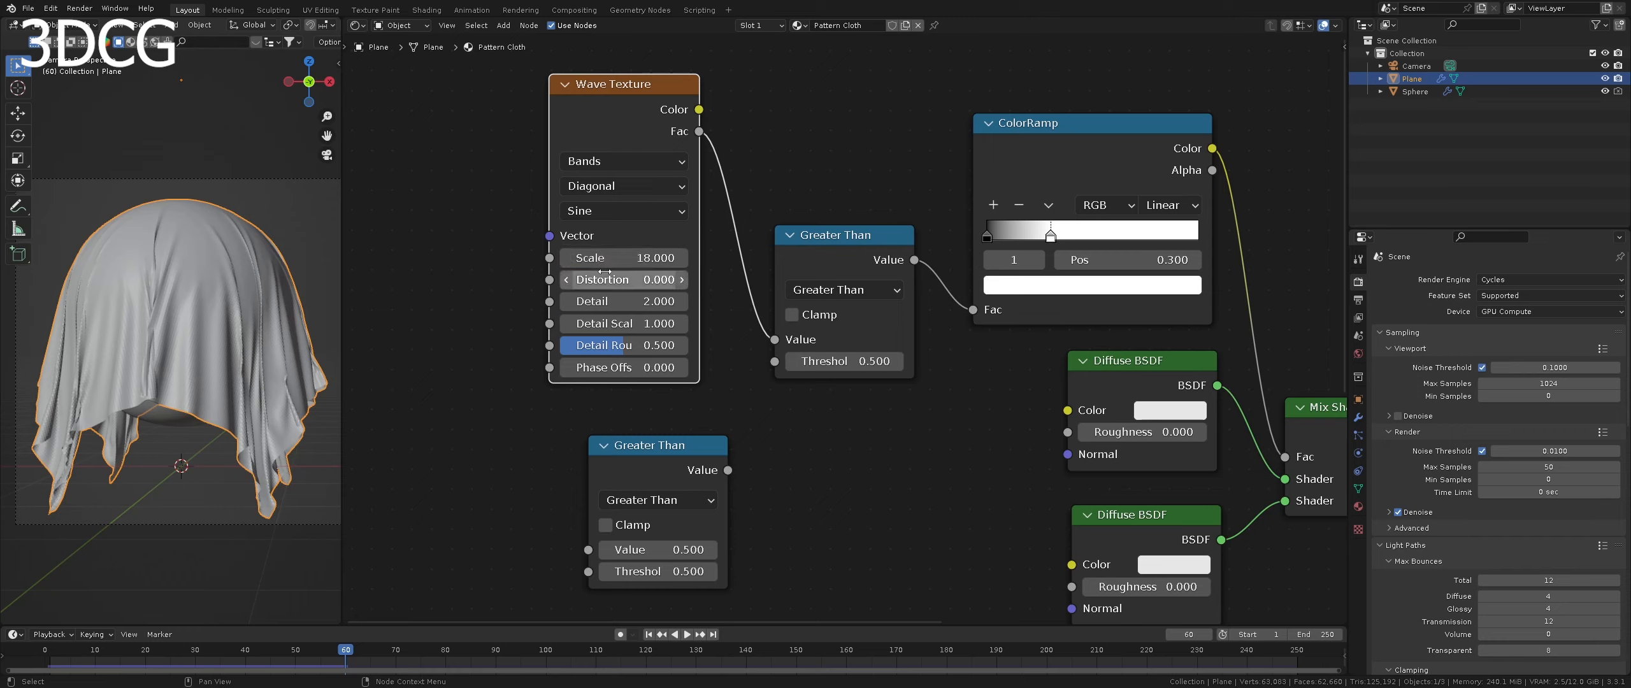
- Set the Wave Texture's Distortion to 10 and its Detail to 10
{"action": "left_click", "coordinate": [604, 277]}
{"action": "type", "text": "10"}
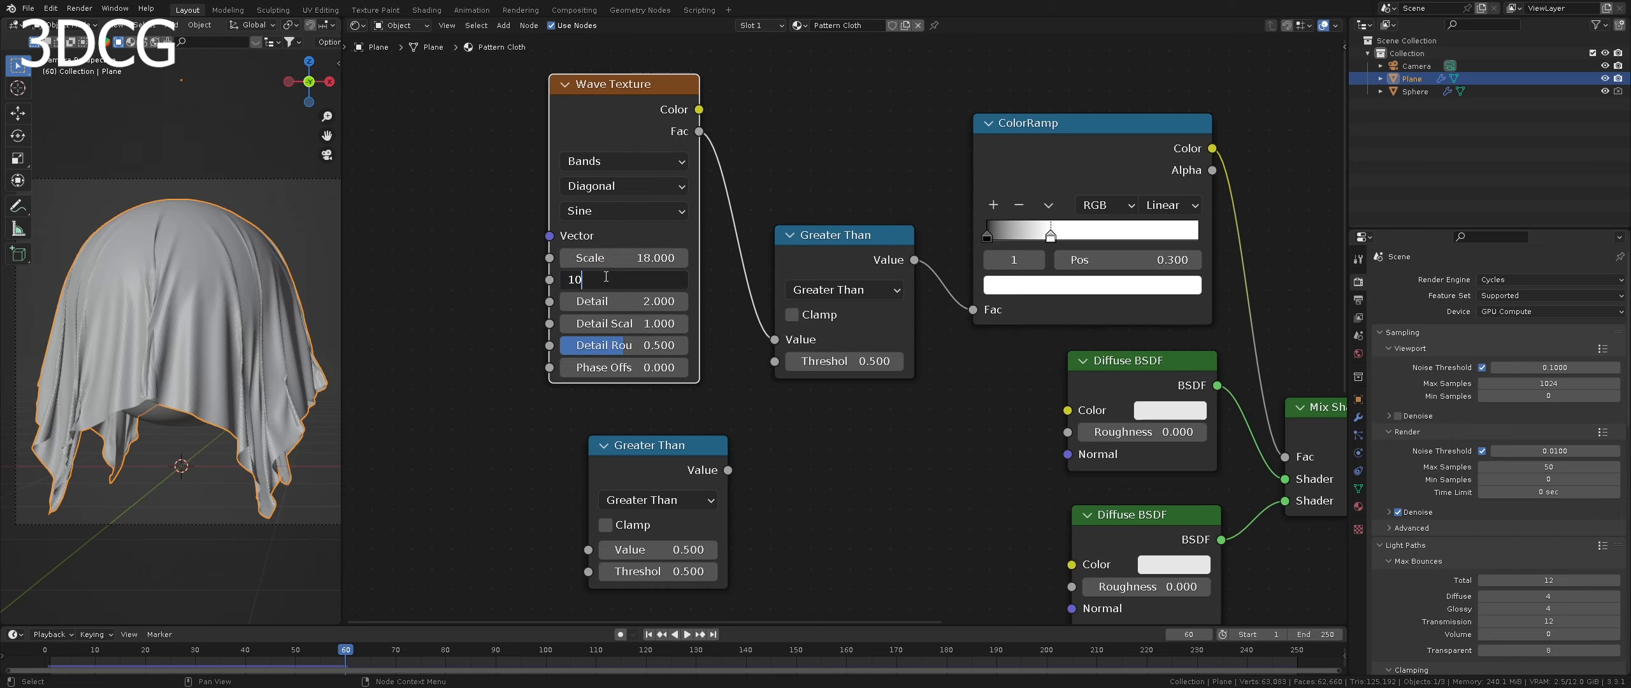
{"action": "key", "text": "Return"}
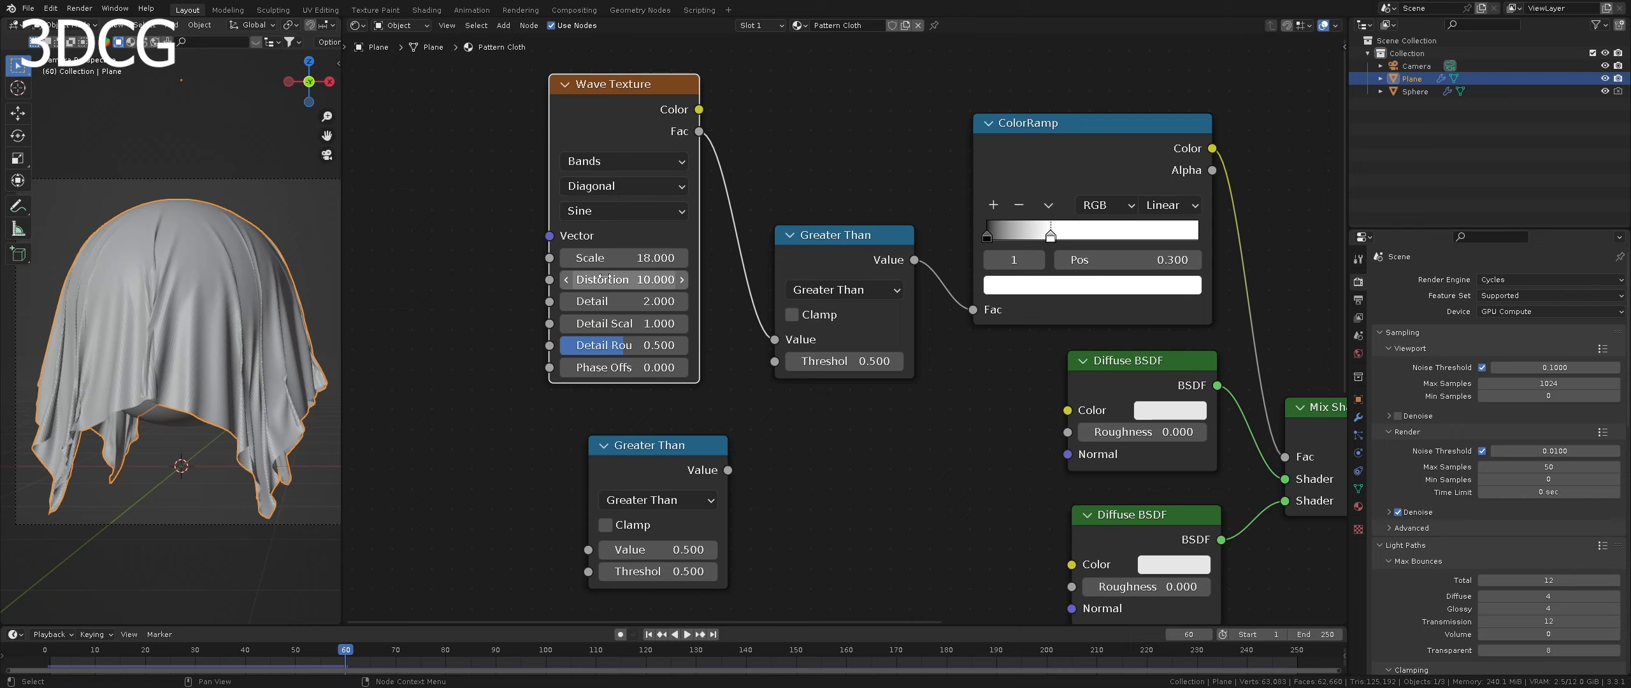
{"action": "left_click", "coordinate": [602, 301]}
{"action": "type", "text": "10"}
{"action": "key", "text": "Return"}
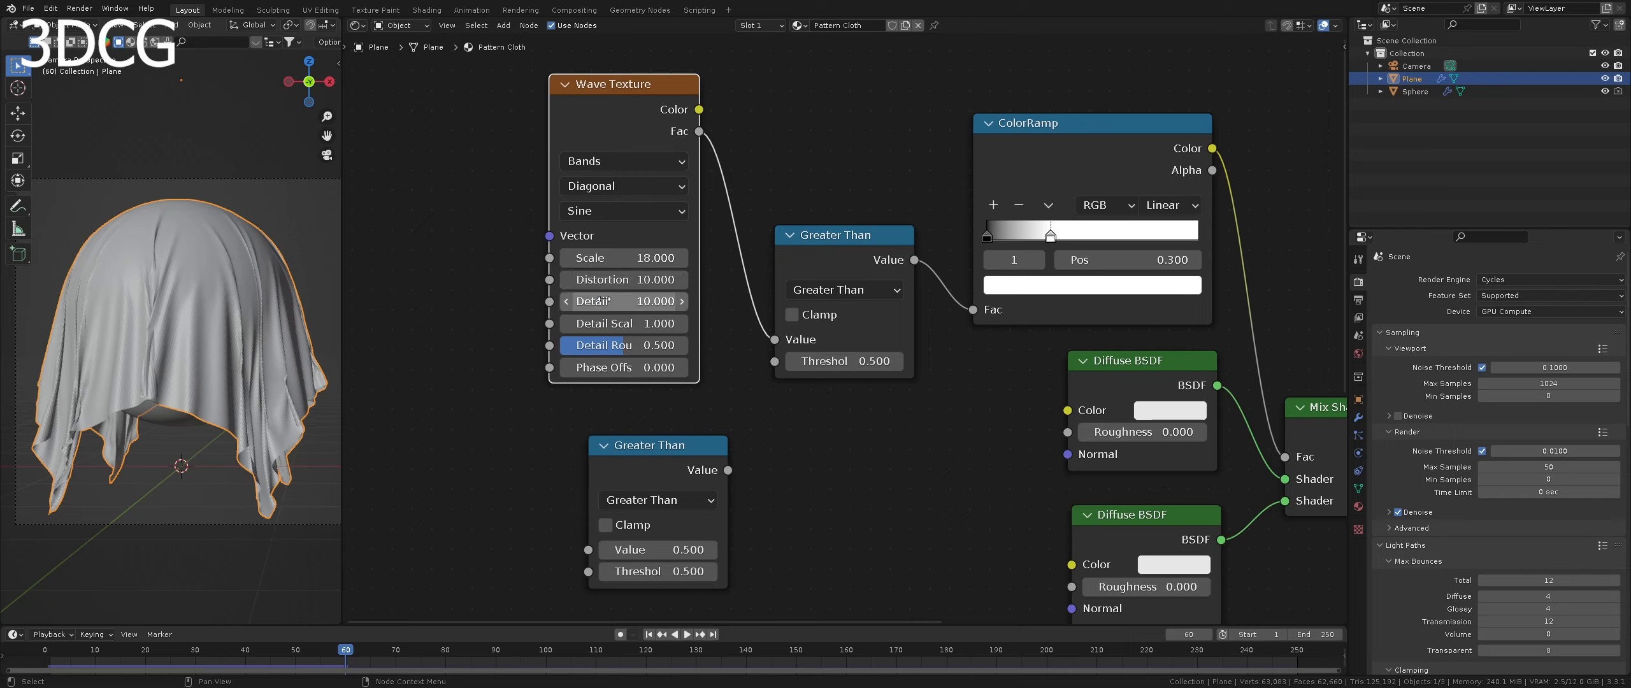
- Set the Wave Texture's Detail Scale to 6 and its Phase Offset to 1.571
{"action": "left_click", "coordinate": [607, 324]}
{"action": "type", "text": "6"}
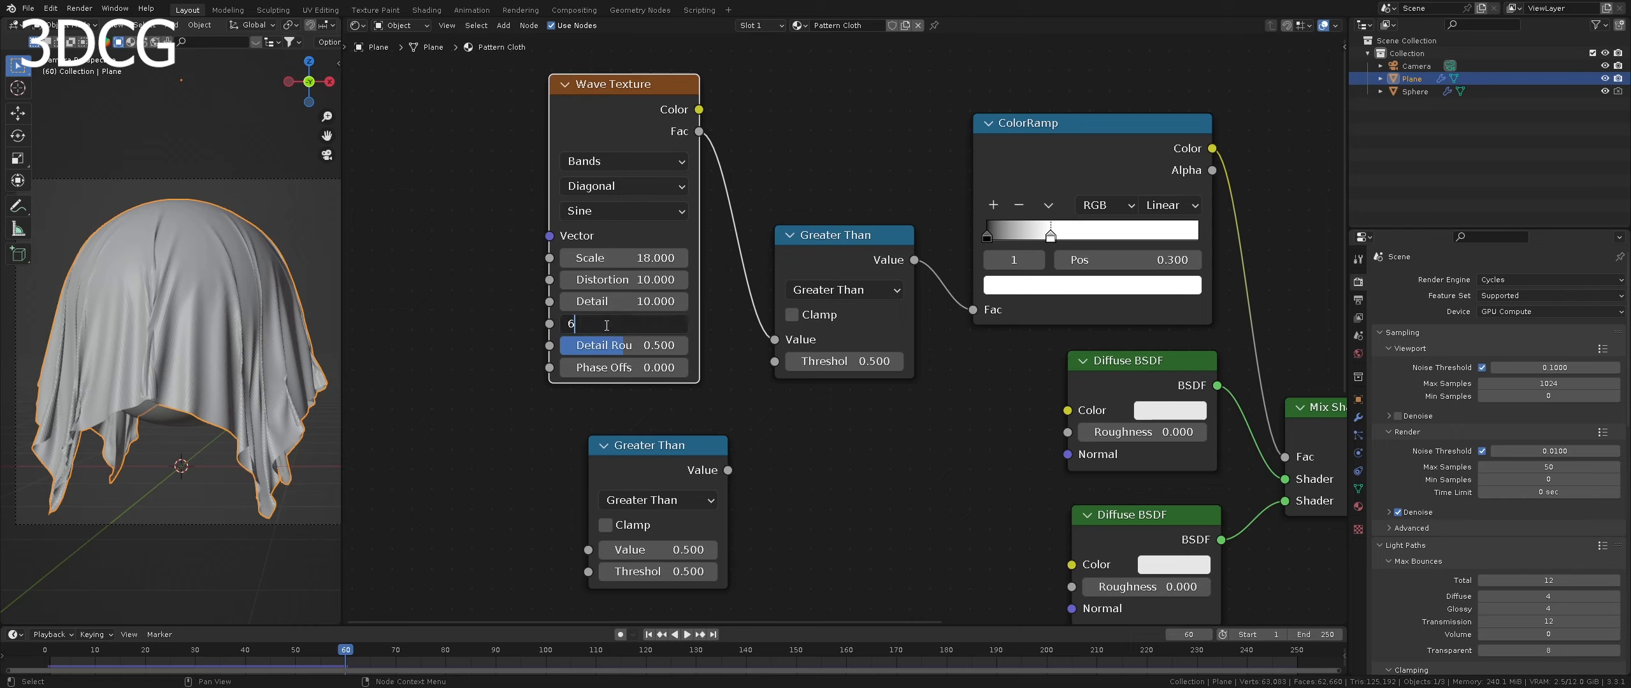
{"action": "key", "text": "Return"}
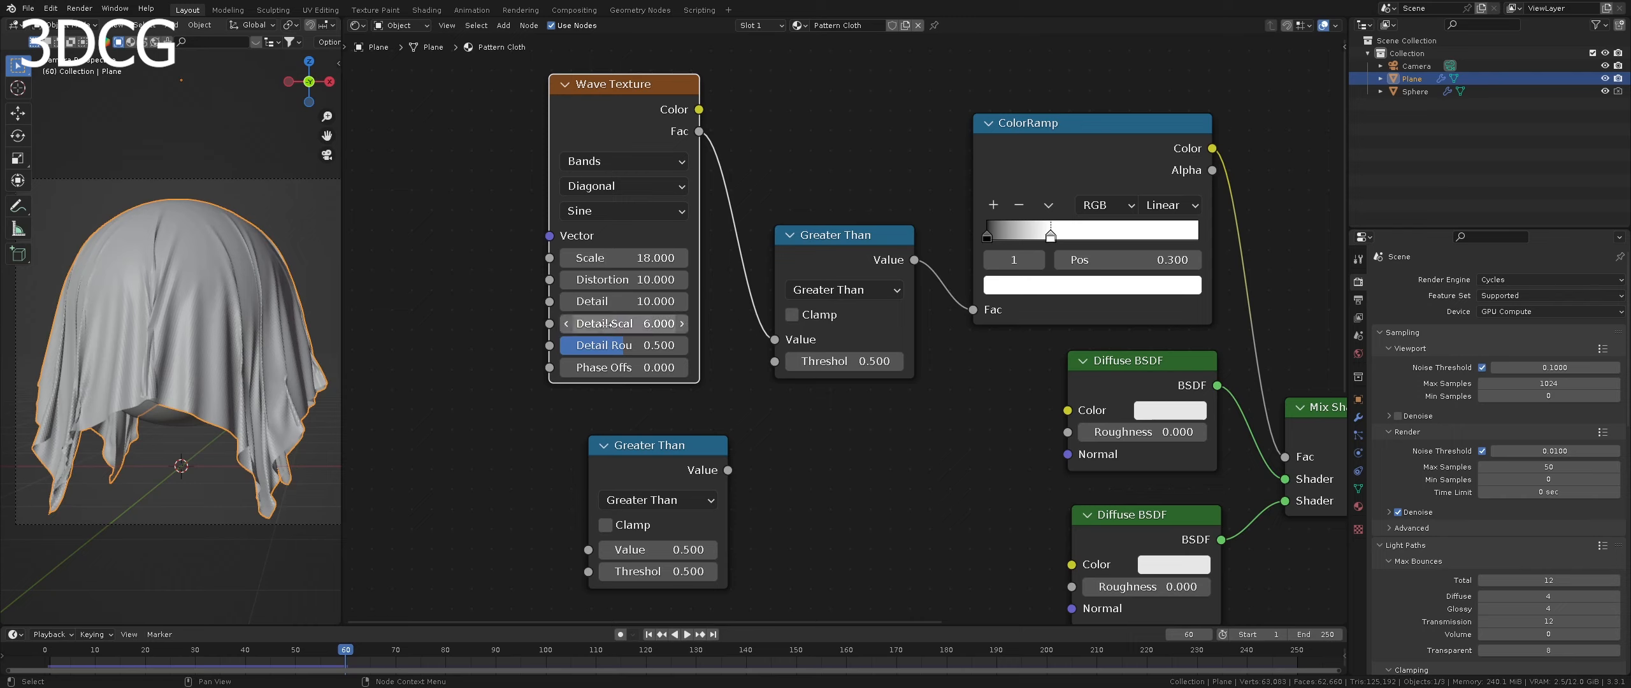
{"action": "left_click", "coordinate": [613, 367]}
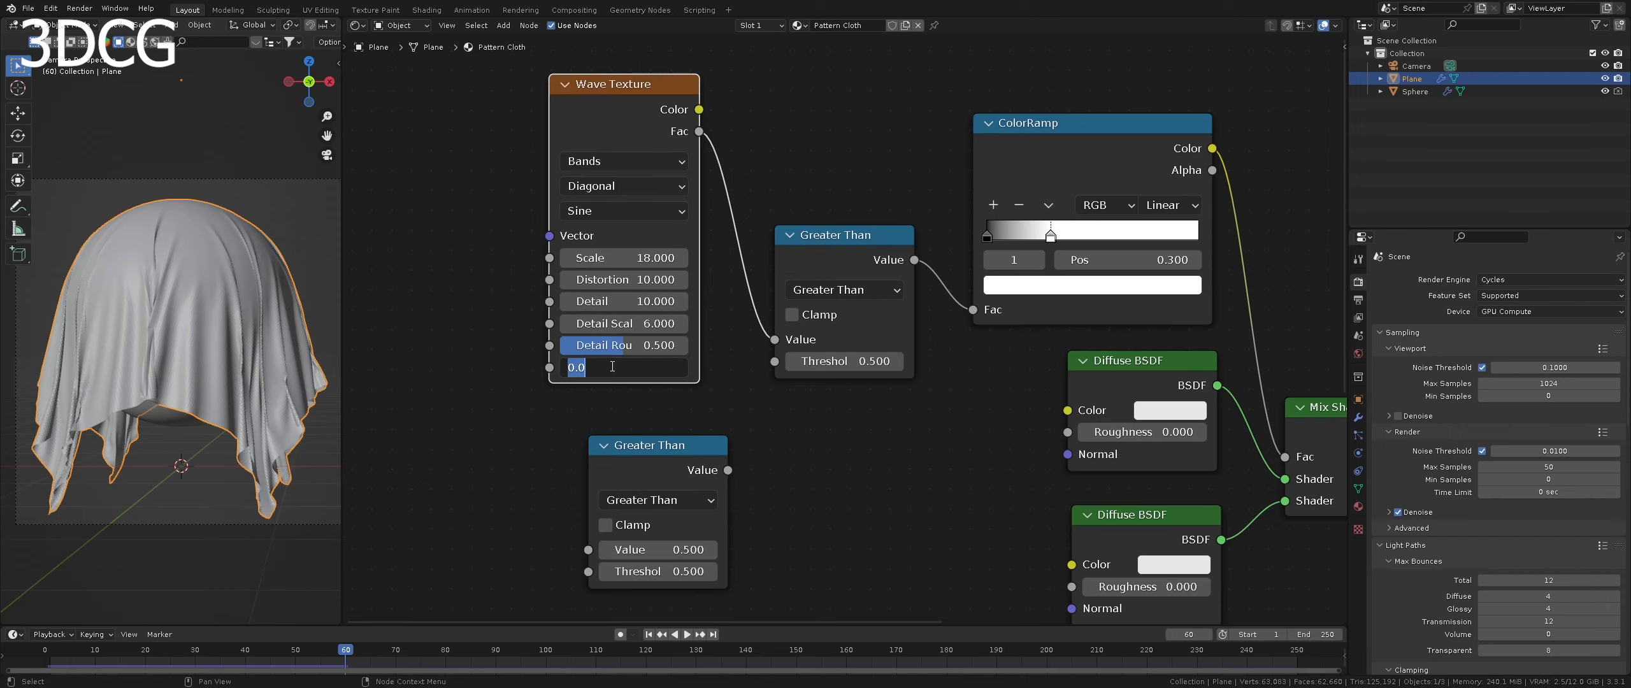
{"action": "type", "text": "1.571"}
{"action": "key", "text": "Return"}
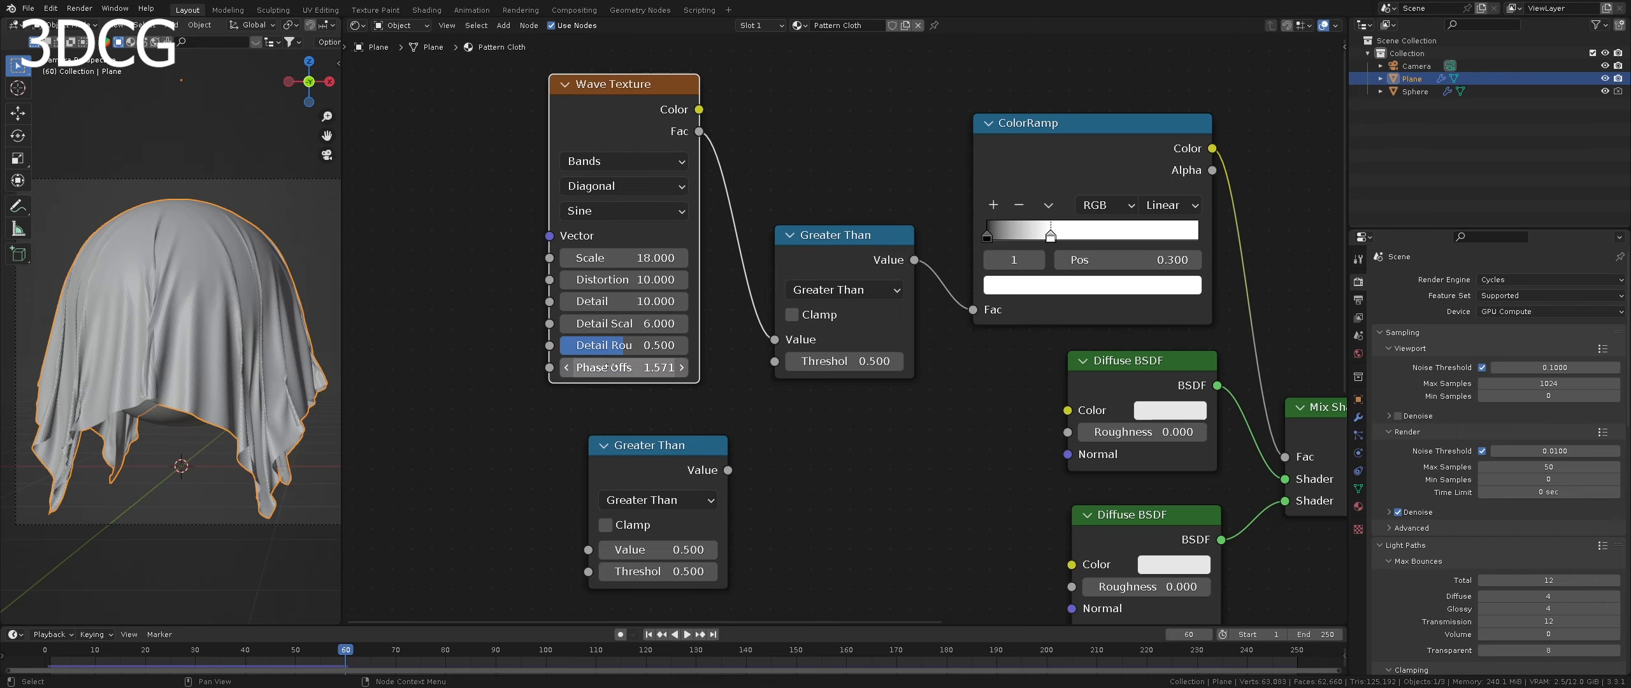
- Duplicate the Wave Texture node and place the copy to the left of the lower Greater Than node
{"action": "scroll", "coordinate": [700, 381], "scroll_direction": "down", "scroll_amount": 3}
{"action": "middle_click_drag", "start_coordinate": [700, 381], "coordinate": [807, 344]}
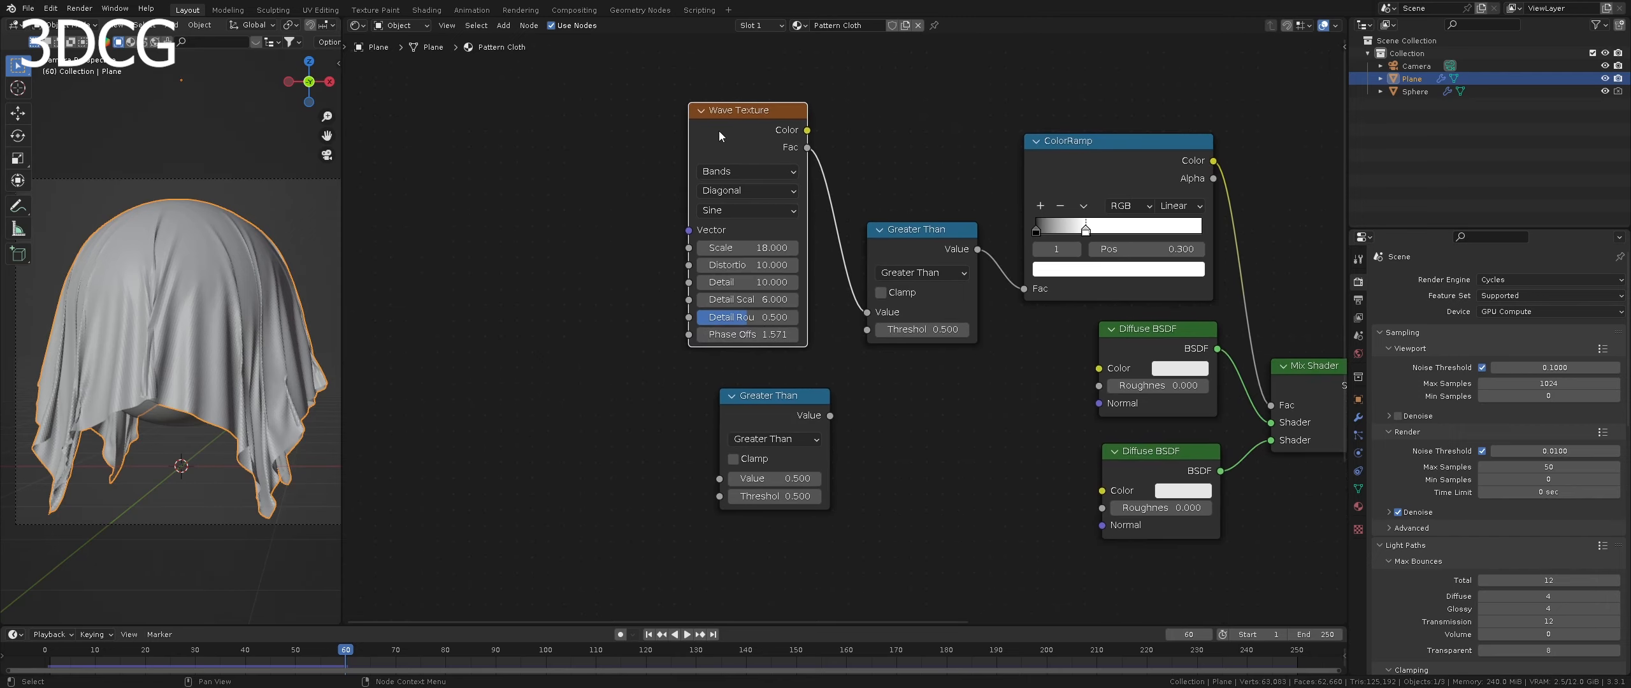
{"action": "key", "text": "shift+d"}
{"action": "left_click", "coordinate": [515, 329]}
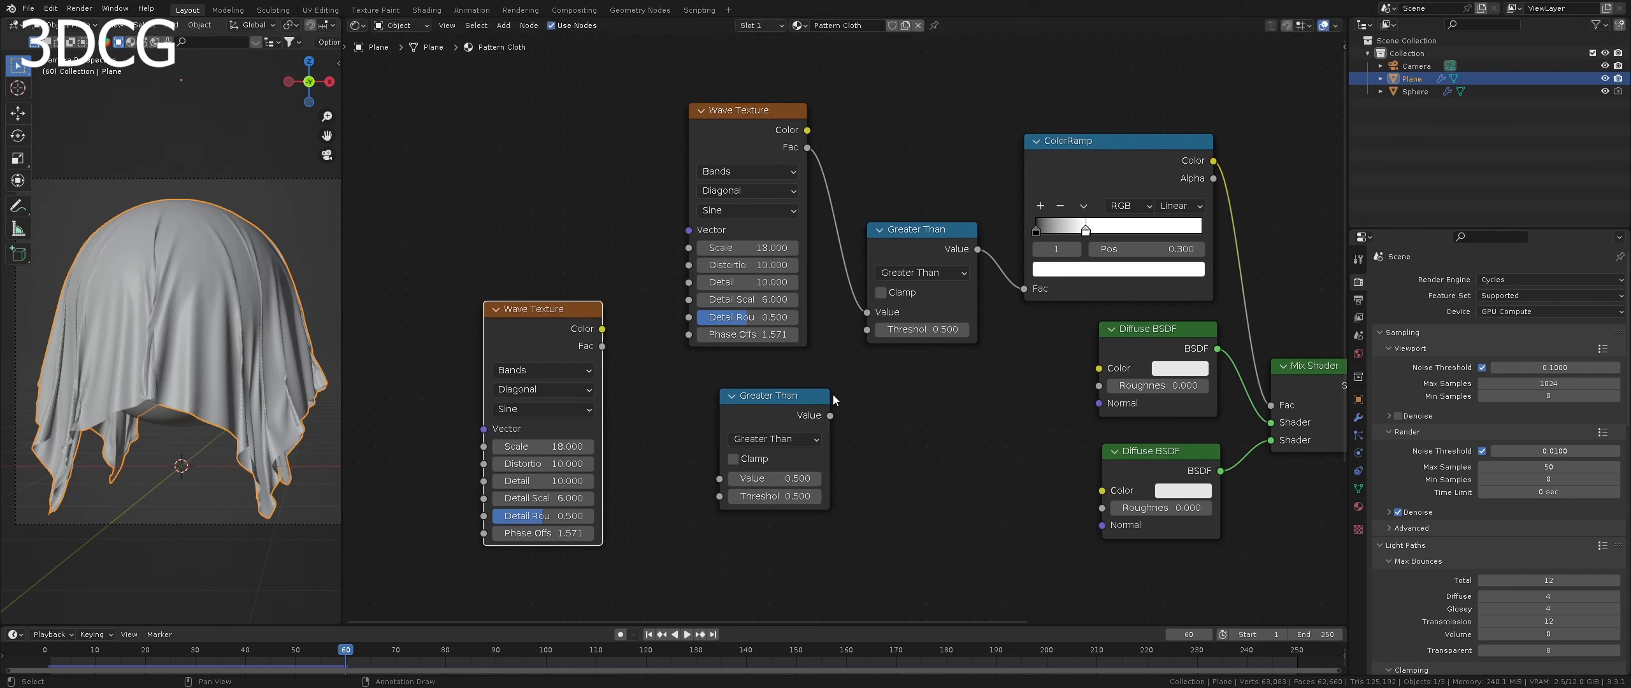
- Connect the lower Greater Than's Value output to the upper one's Threshold, and the copied Wave Texture's Fac to the lower one's Value
{"action": "left_click_drag", "start_coordinate": [829, 415], "coordinate": [764, 397]}
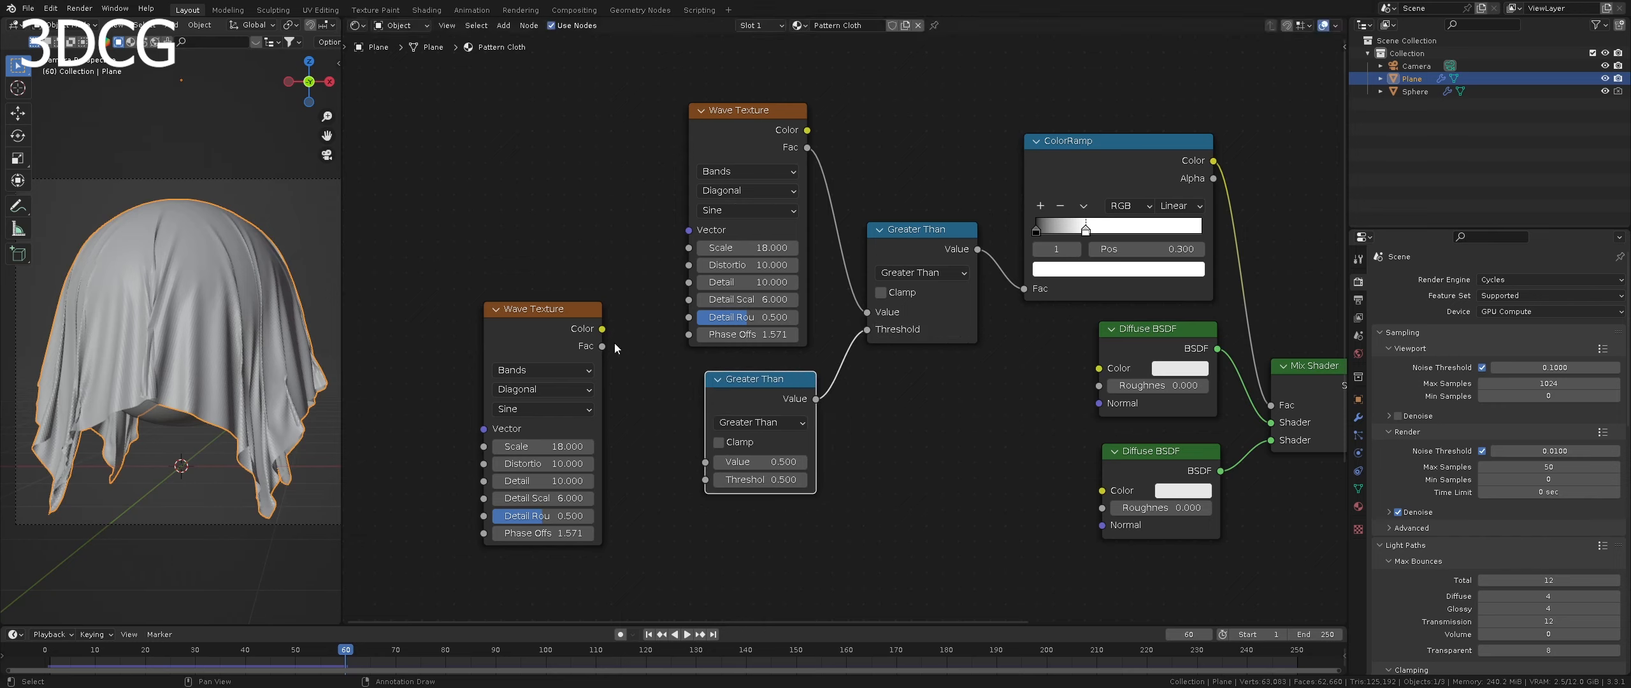
{"action": "left_click_drag", "start_coordinate": [600, 349], "coordinate": [716, 469]}
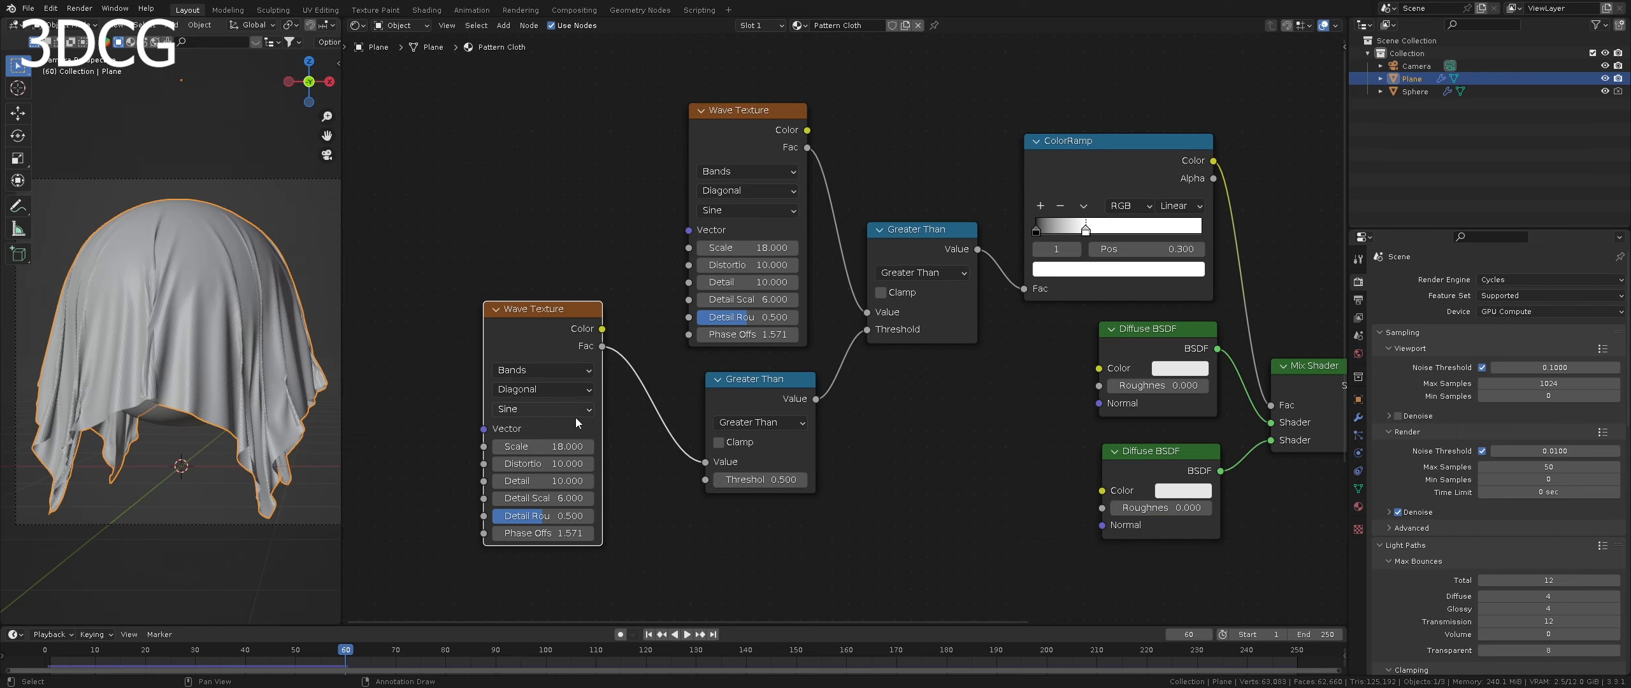
- Add a Noise Texture below the lower Wave Texture and connect its Fac output to the lower Greater Than's Threshold
{"action": "scroll", "coordinate": [656, 423], "scroll_direction": "down", "scroll_amount": 1}
{"action": "middle_click_drag", "start_coordinate": [657, 422], "coordinate": [664, 337]}
{"action": "left_click", "coordinate": [727, 456]}
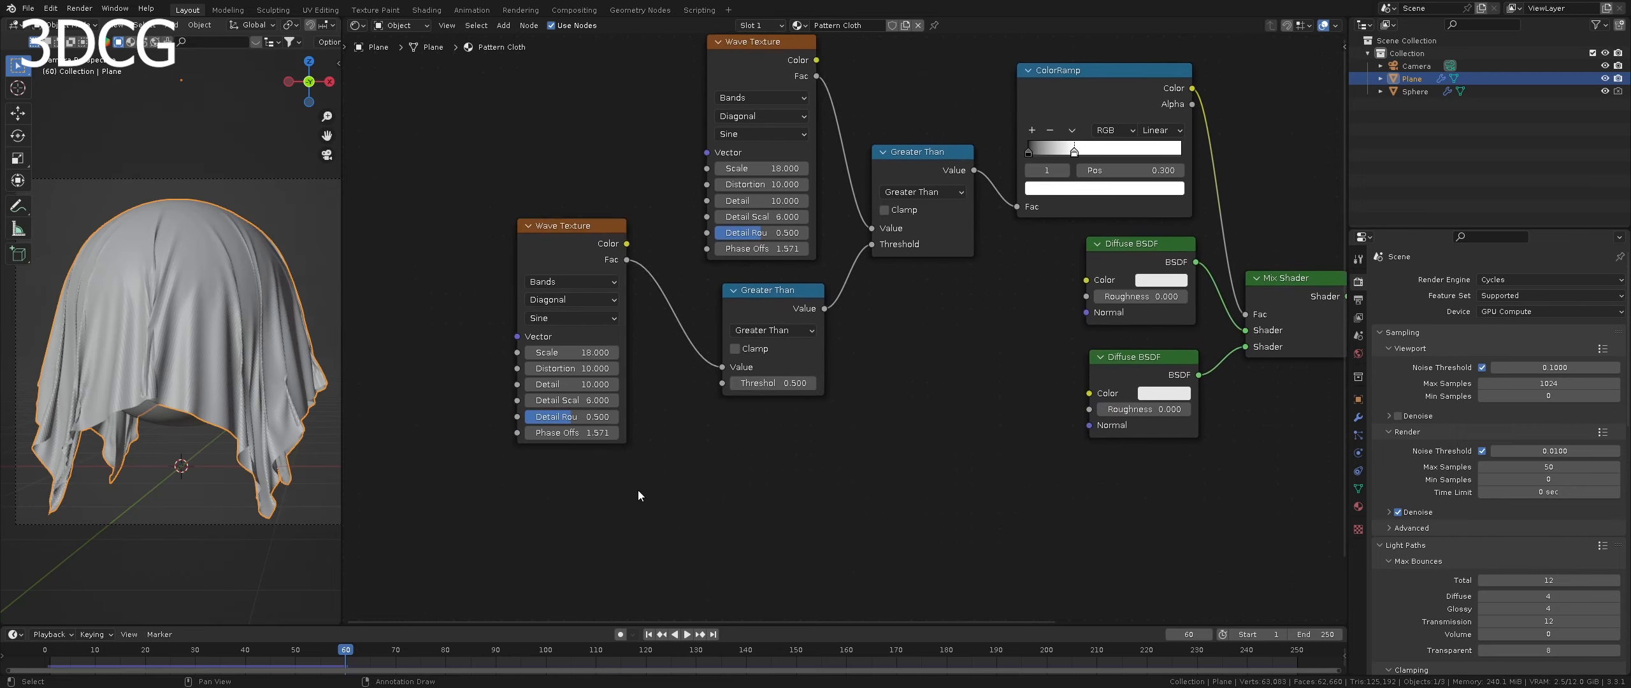
{"action": "key", "text": "shift+a"}
{"action": "left_click", "coordinate": [637, 490]}
{"action": "type", "text": "noise"}
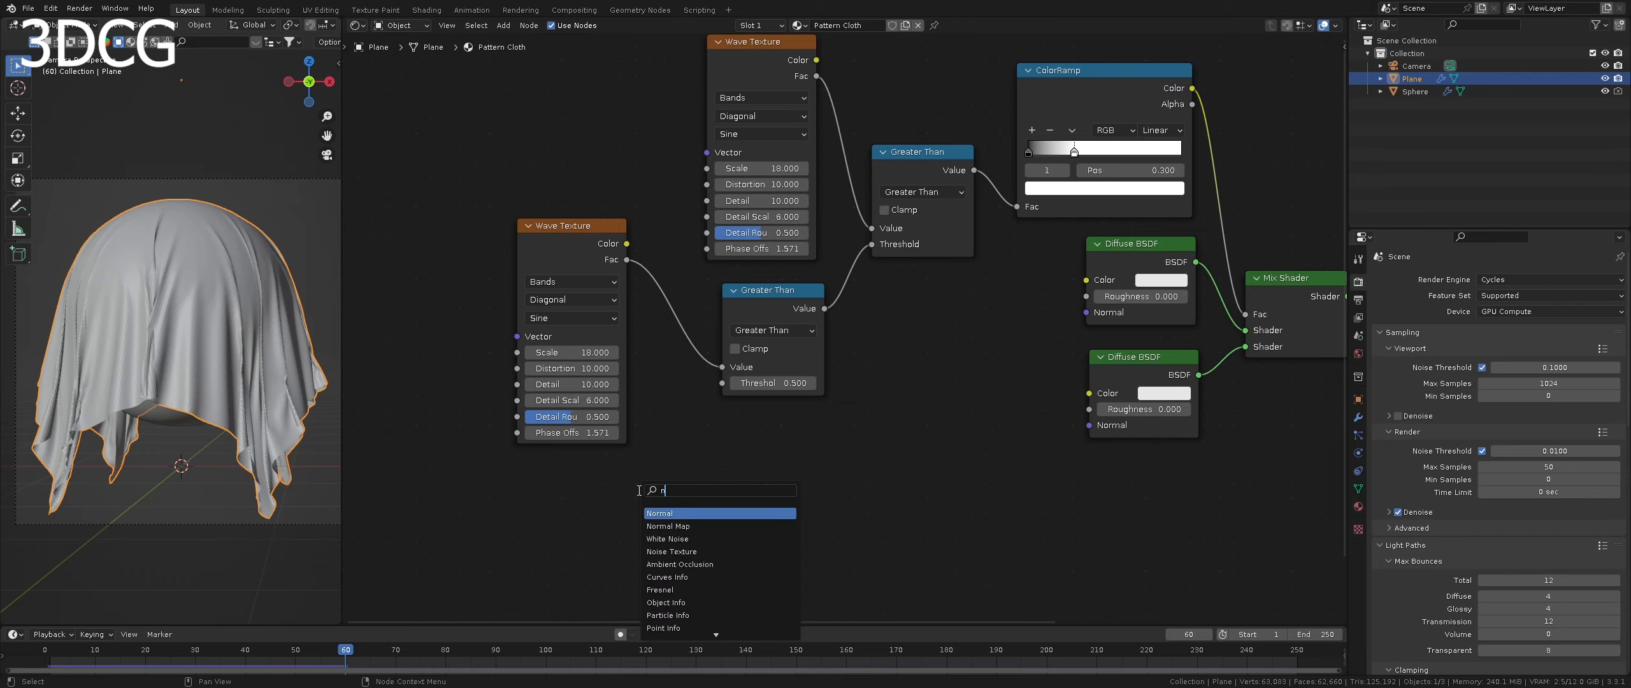
{"action": "left_click", "coordinate": [657, 527]}
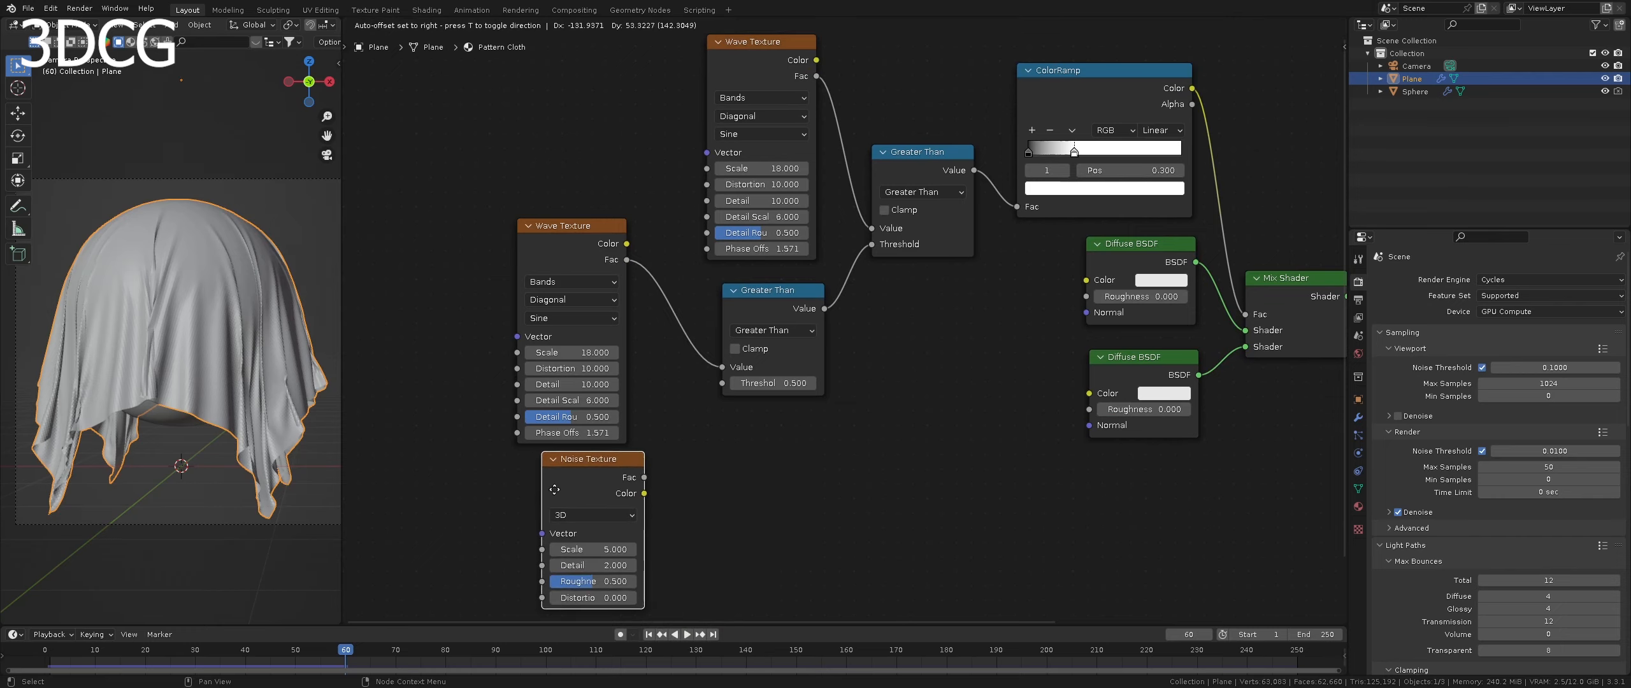
{"action": "left_click", "coordinate": [546, 492]}
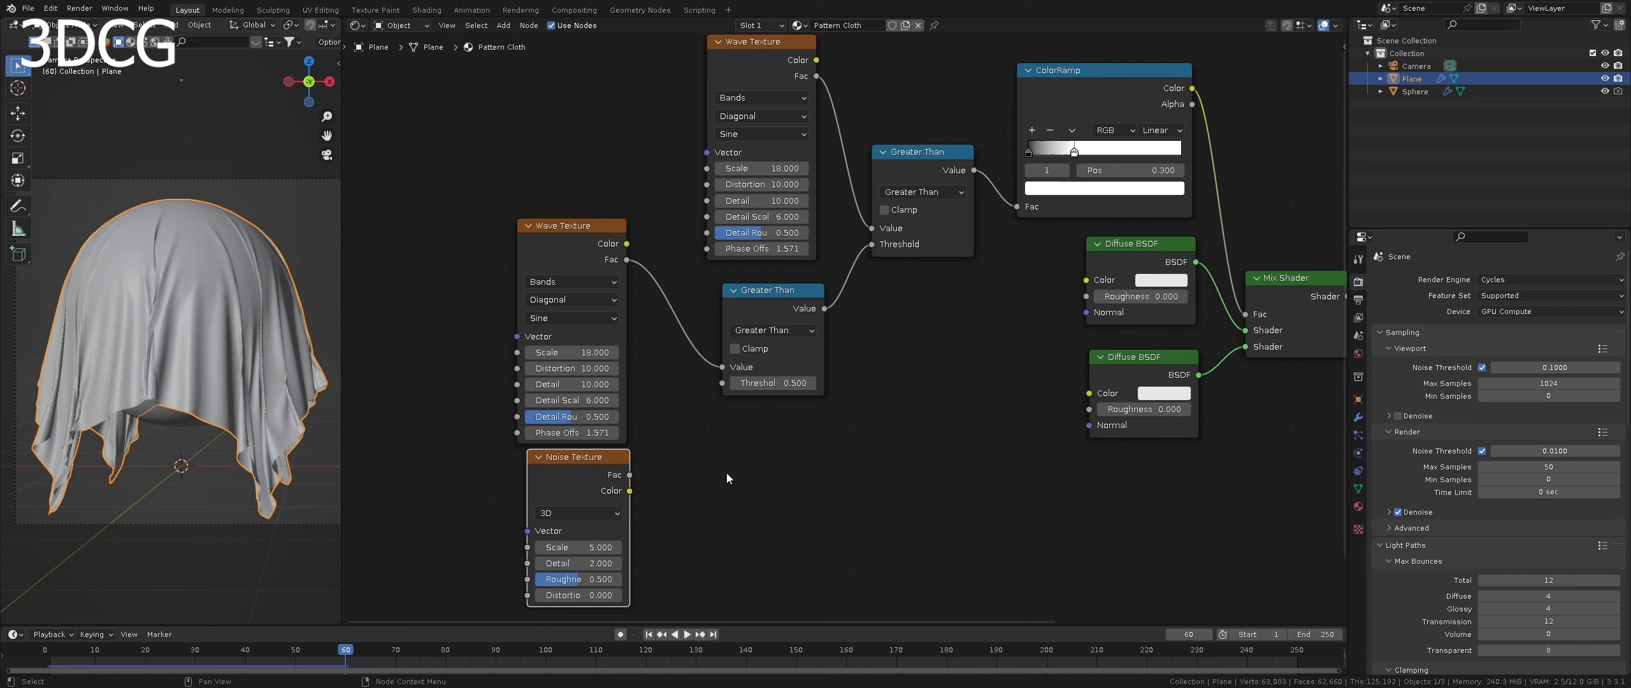
{"action": "left_click_drag", "start_coordinate": [630, 475], "coordinate": [722, 383]}
- Set the Noise Texture's Scale to 15, Detail to 10 and Distortion to 5
{"action": "scroll", "coordinate": [692, 510], "scroll_direction": "up", "scroll_amount": 3}
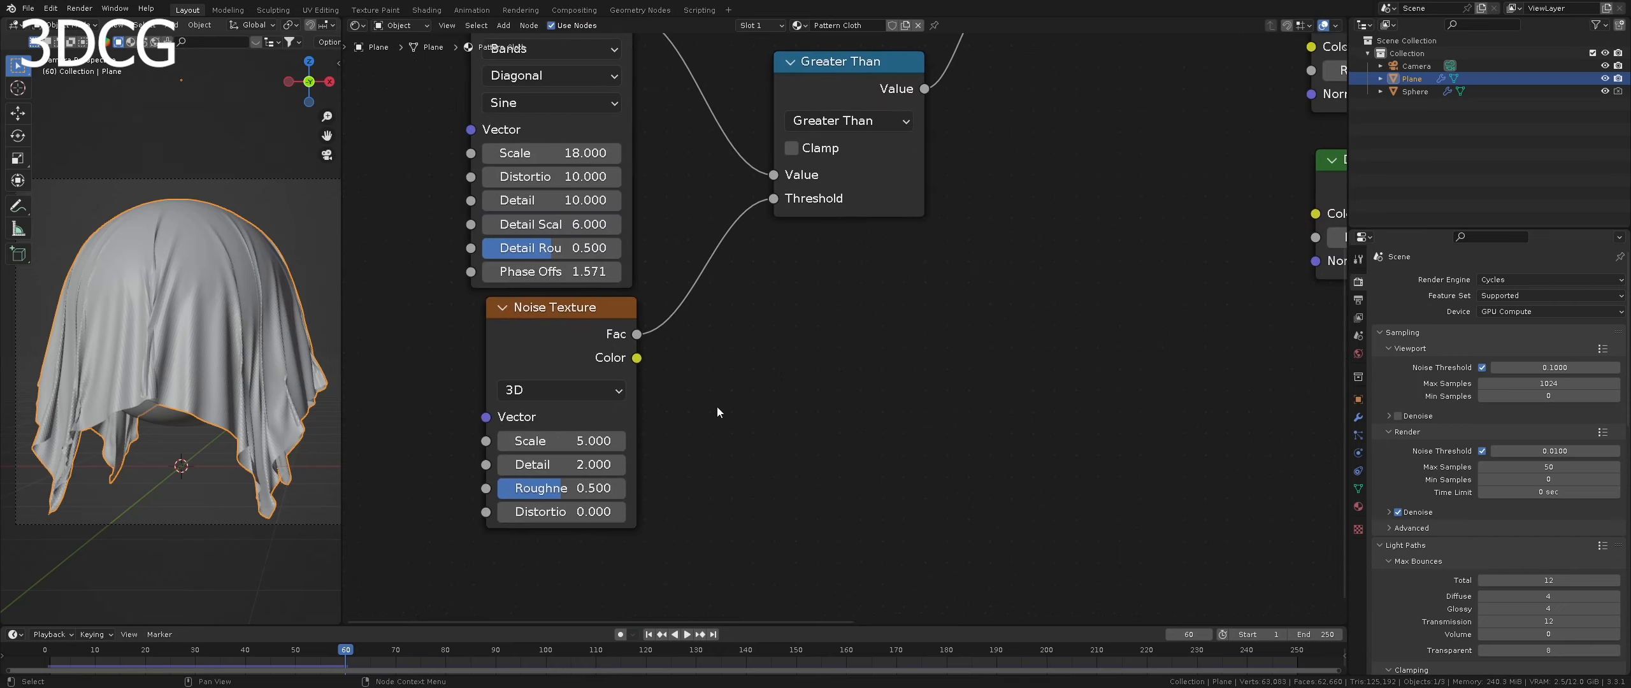
{"action": "left_click", "coordinate": [573, 442]}
{"action": "type", "text": "15"}
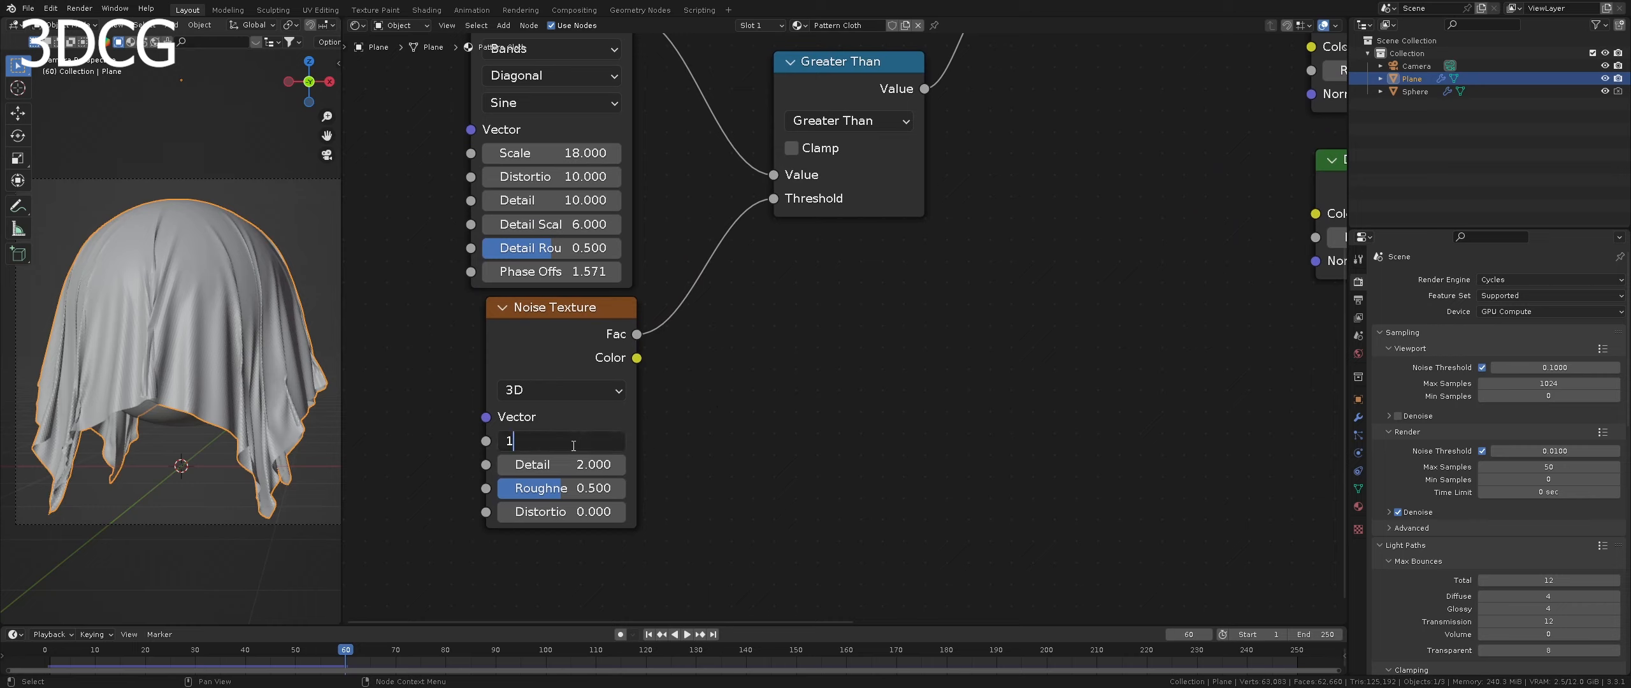
{"action": "key", "text": "Return"}
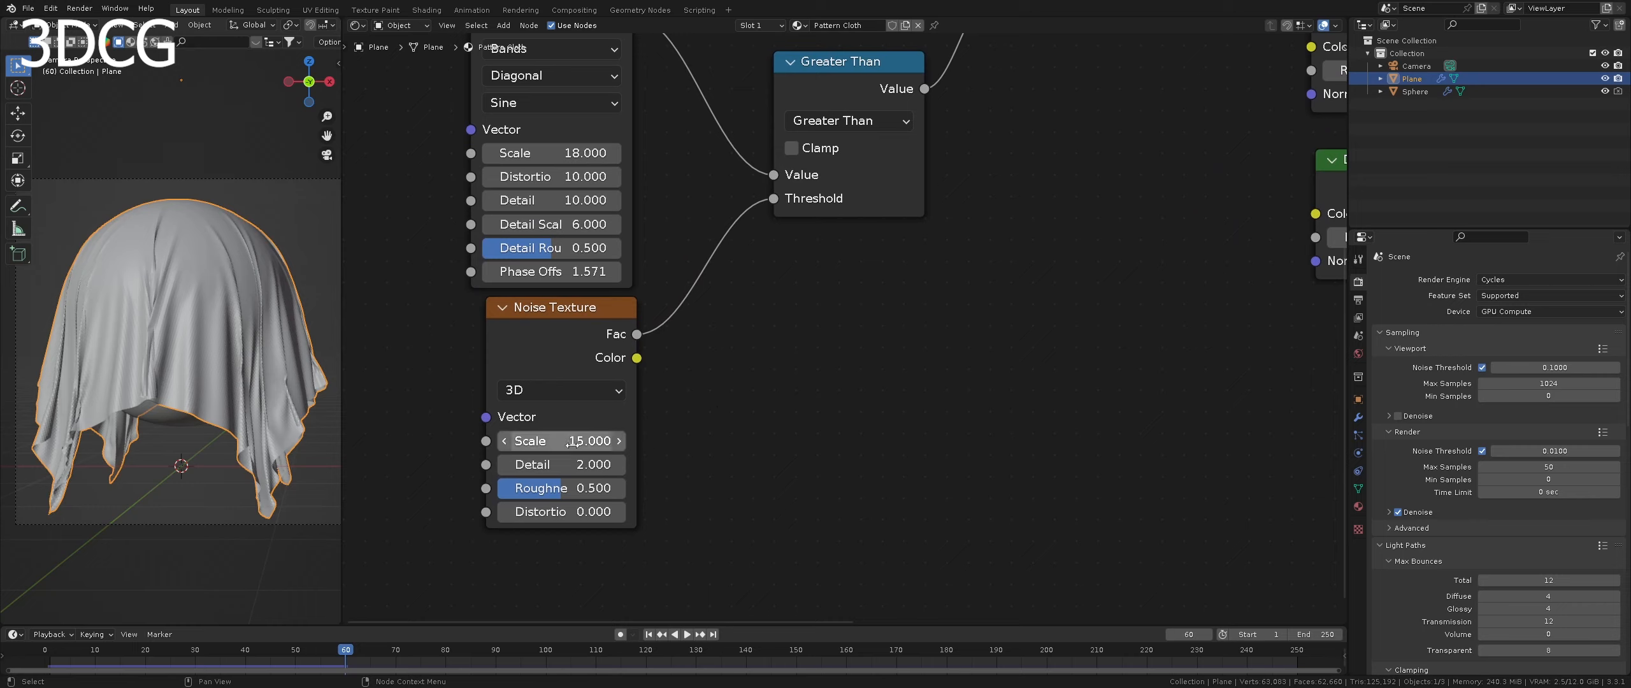
{"action": "left_click", "coordinate": [561, 473]}
{"action": "type", "text": "1"}
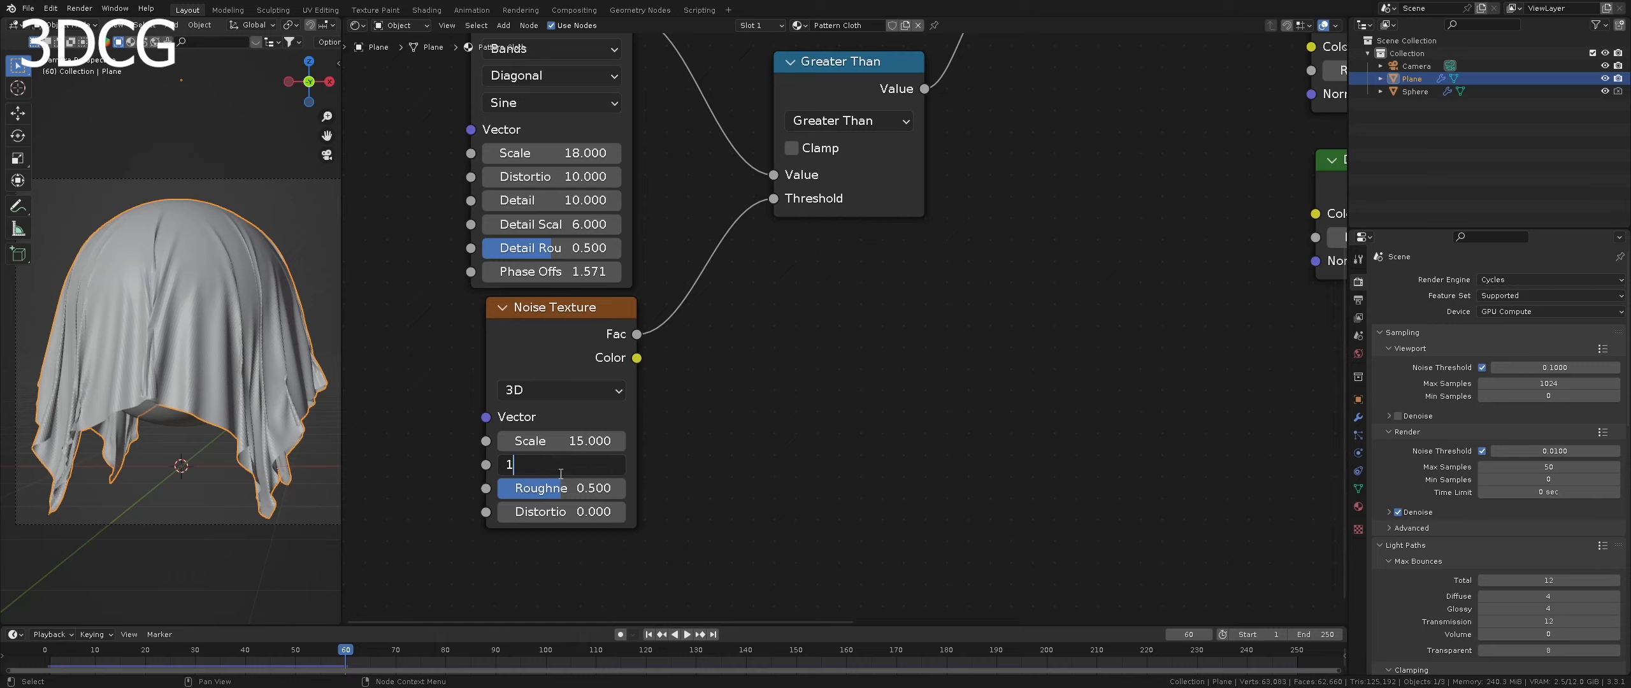
{"action": "type", "text": "0"}
{"action": "key", "text": "Return"}
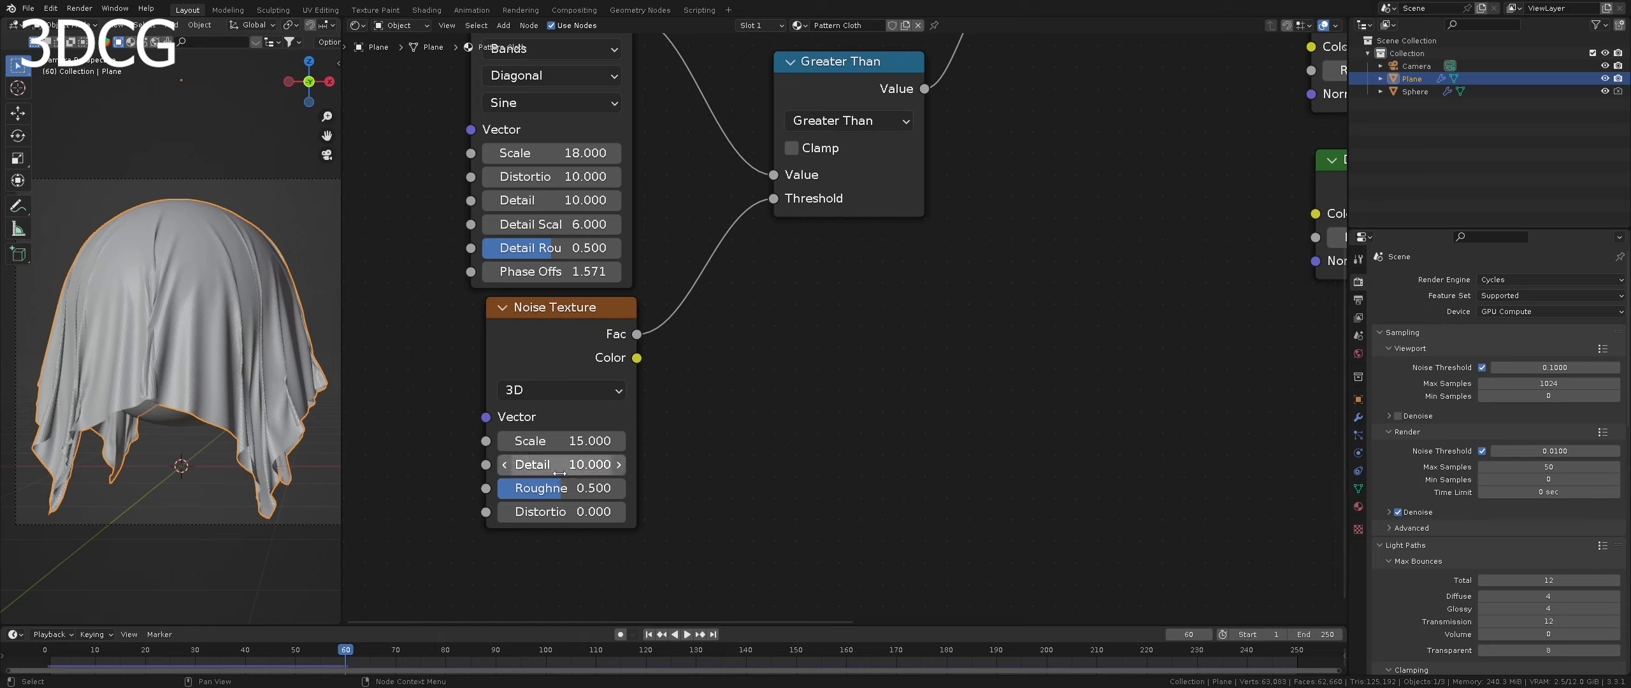
{"action": "left_click", "coordinate": [556, 510]}
{"action": "type", "text": "5"}
{"action": "key", "text": "Return"}
- Add linked Texture Coordinate and Mapping nodes to the upper Wave Texture's Vector input and place them left of all the texture nodes
{"action": "scroll", "coordinate": [615, 465], "scroll_direction": "down", "scroll_amount": 6}
{"action": "middle_click_drag", "start_coordinate": [798, 337], "coordinate": [776, 433]}
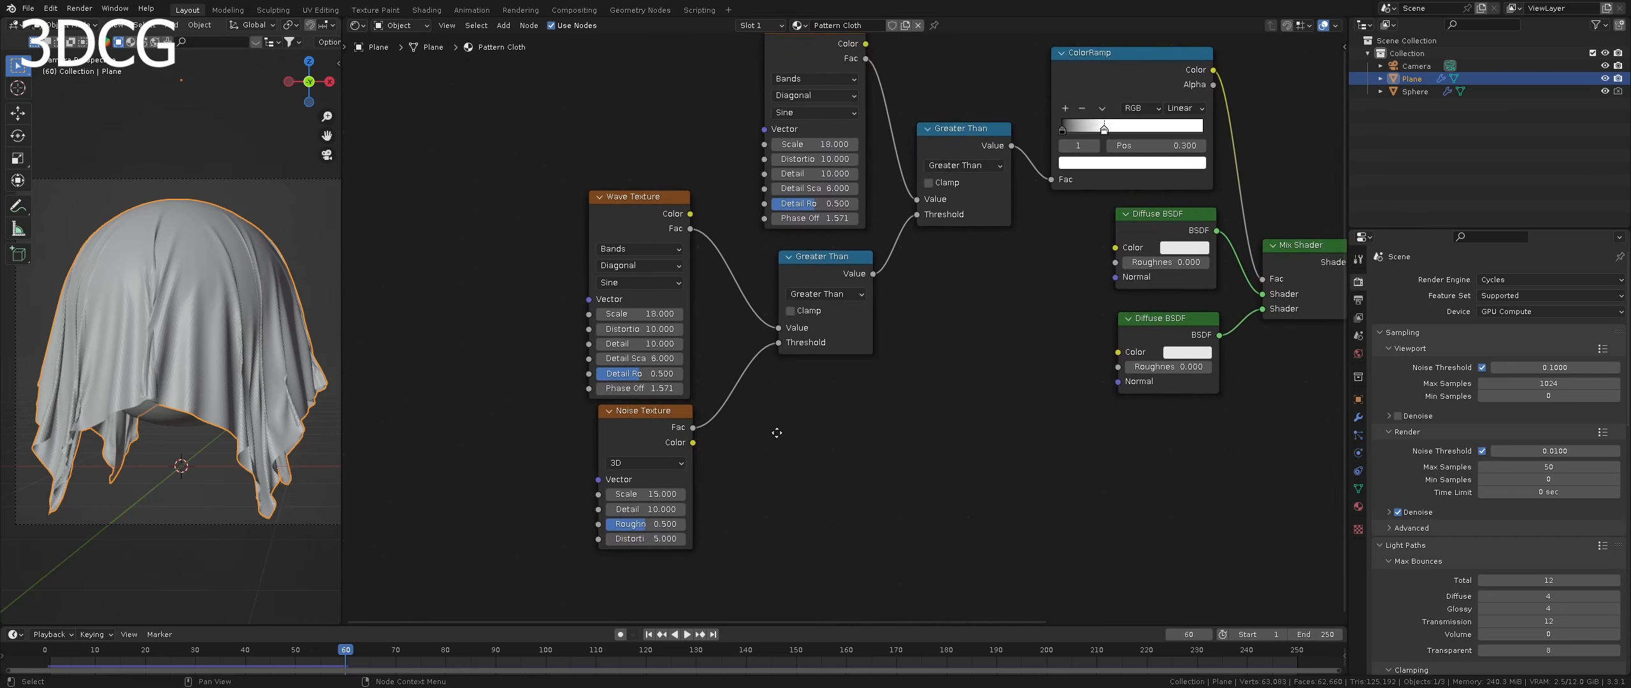
{"action": "scroll", "coordinate": [796, 420], "scroll_direction": "down", "scroll_amount": 3}
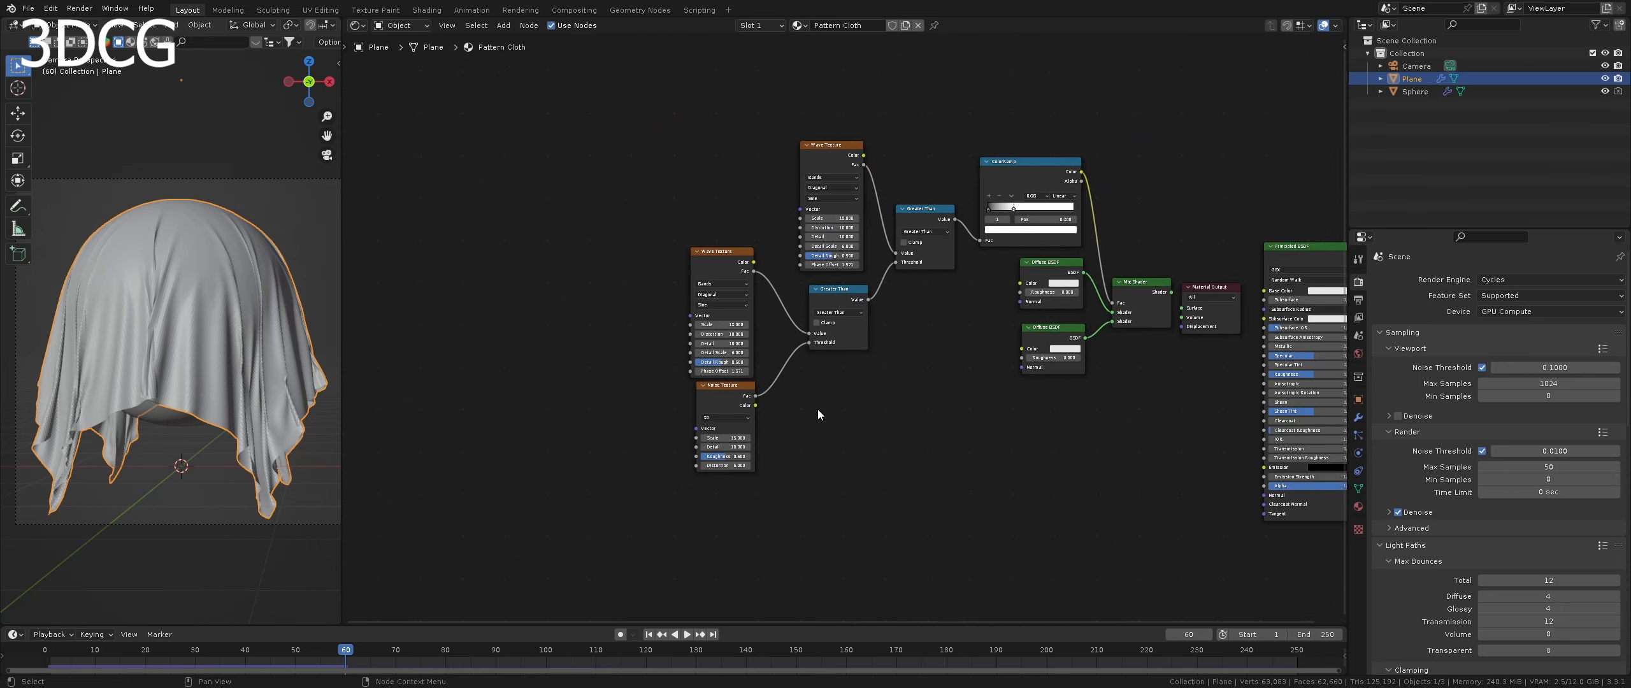
{"action": "middle_click_drag", "start_coordinate": [842, 328], "coordinate": [840, 328]}
{"action": "scroll", "coordinate": [840, 172], "scroll_direction": "up", "scroll_amount": 3}
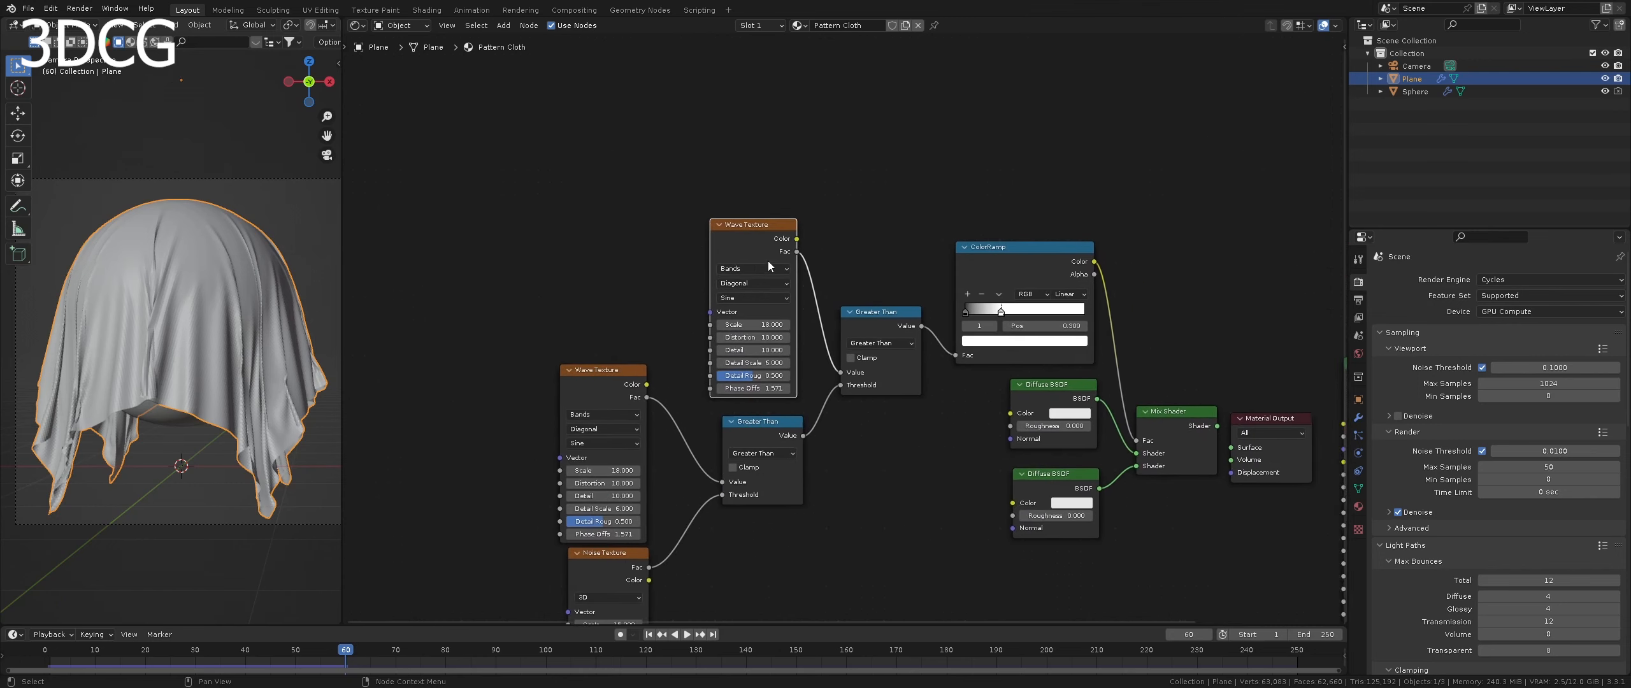
{"action": "key", "text": "ctrl+t"}
{"action": "middle_click_drag", "start_coordinate": [408, 274], "coordinate": [656, 169]}
{"action": "key", "text": "g"}
{"action": "left_click", "coordinate": [389, 225]}
{"action": "scroll", "coordinate": [691, 292], "scroll_direction": "down", "scroll_amount": 1}
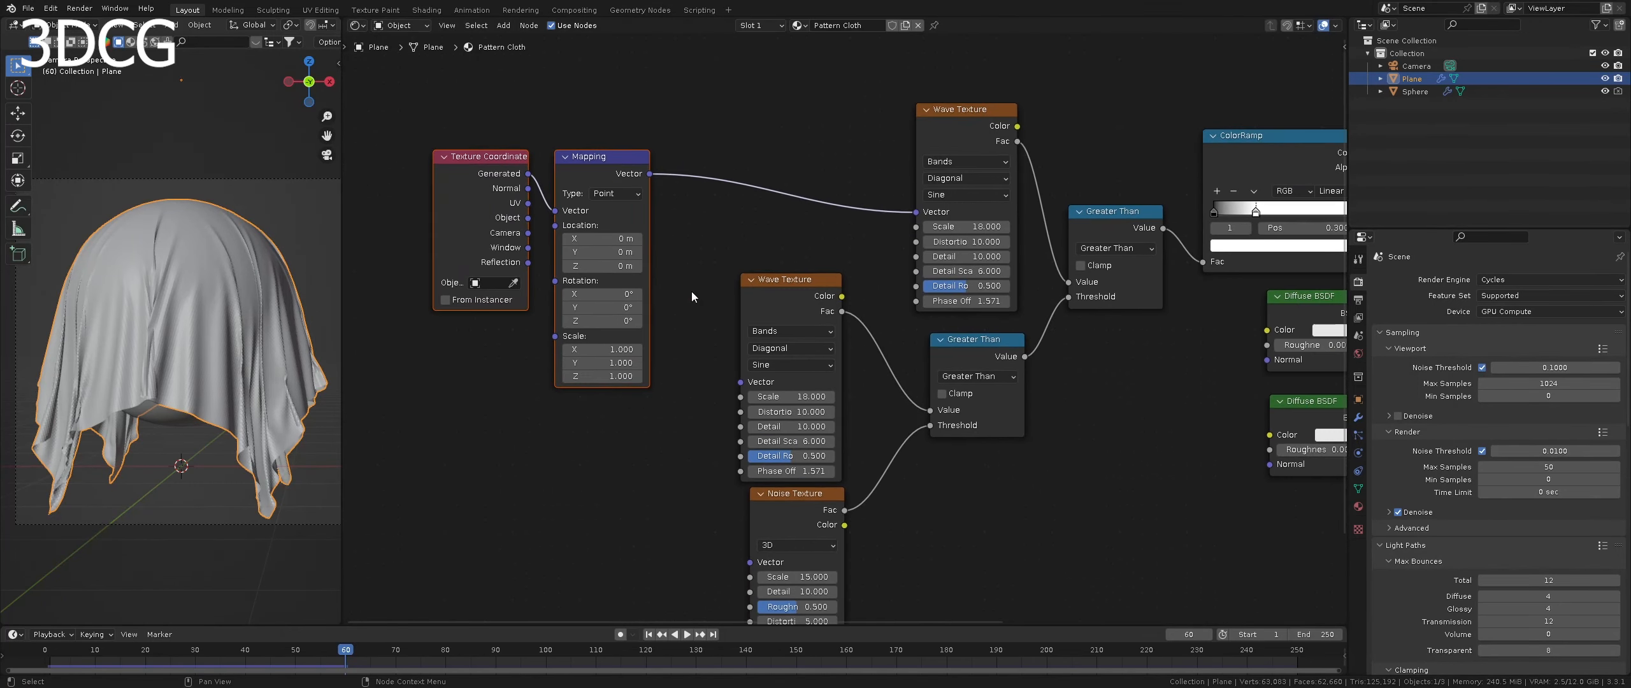
- Rearrange the coordinate nodes so Mapping sits higher up and Texture Coordinate sits below and to its left
{"action": "middle_click_drag", "start_coordinate": [692, 294], "coordinate": [781, 213]}
{"action": "left_click_drag", "start_coordinate": [553, 119], "coordinate": [481, 156]}
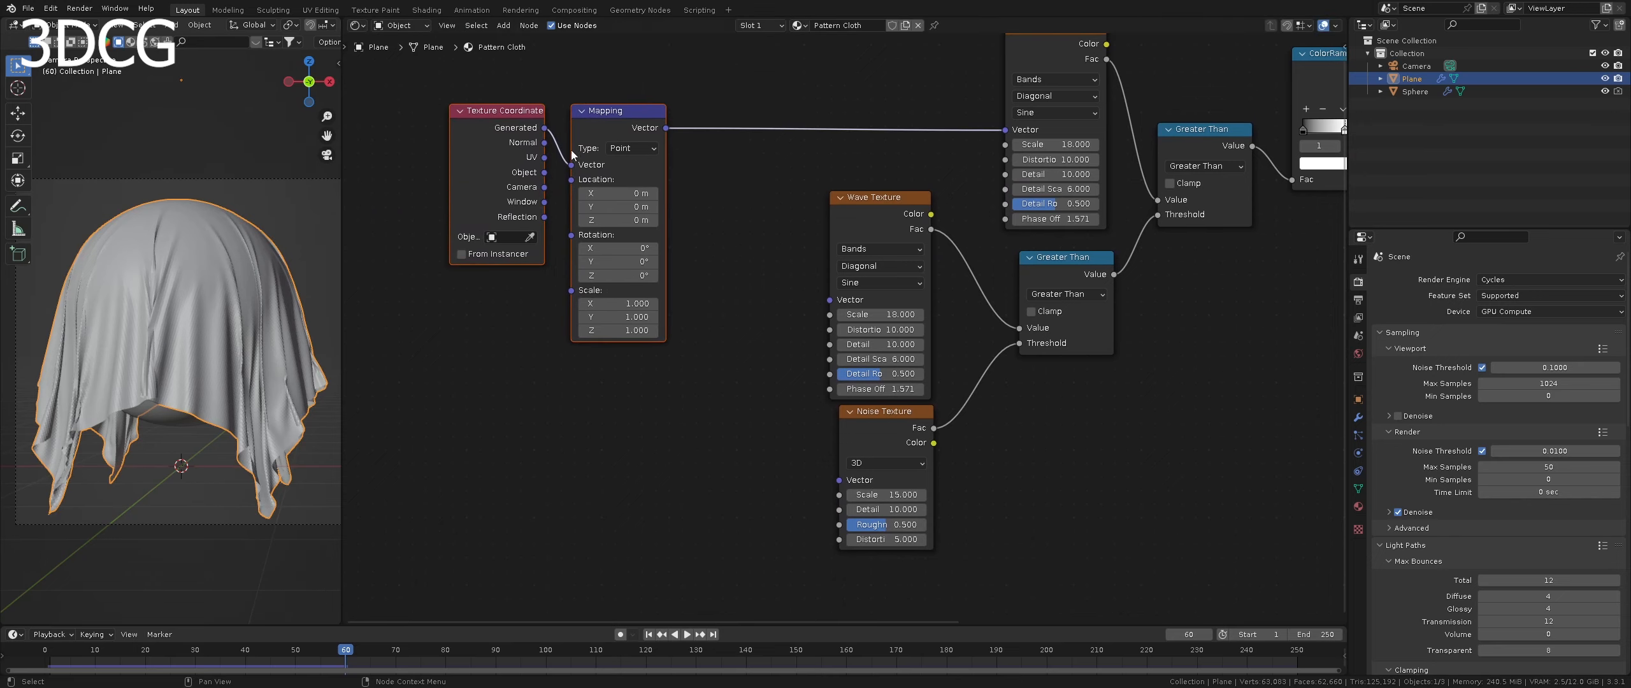
{"action": "left_click", "coordinate": [650, 164]}
{"action": "middle_click_drag", "start_coordinate": [650, 164], "coordinate": [677, 289]}
{"action": "left_click_drag", "start_coordinate": [672, 295], "coordinate": [695, 160]}
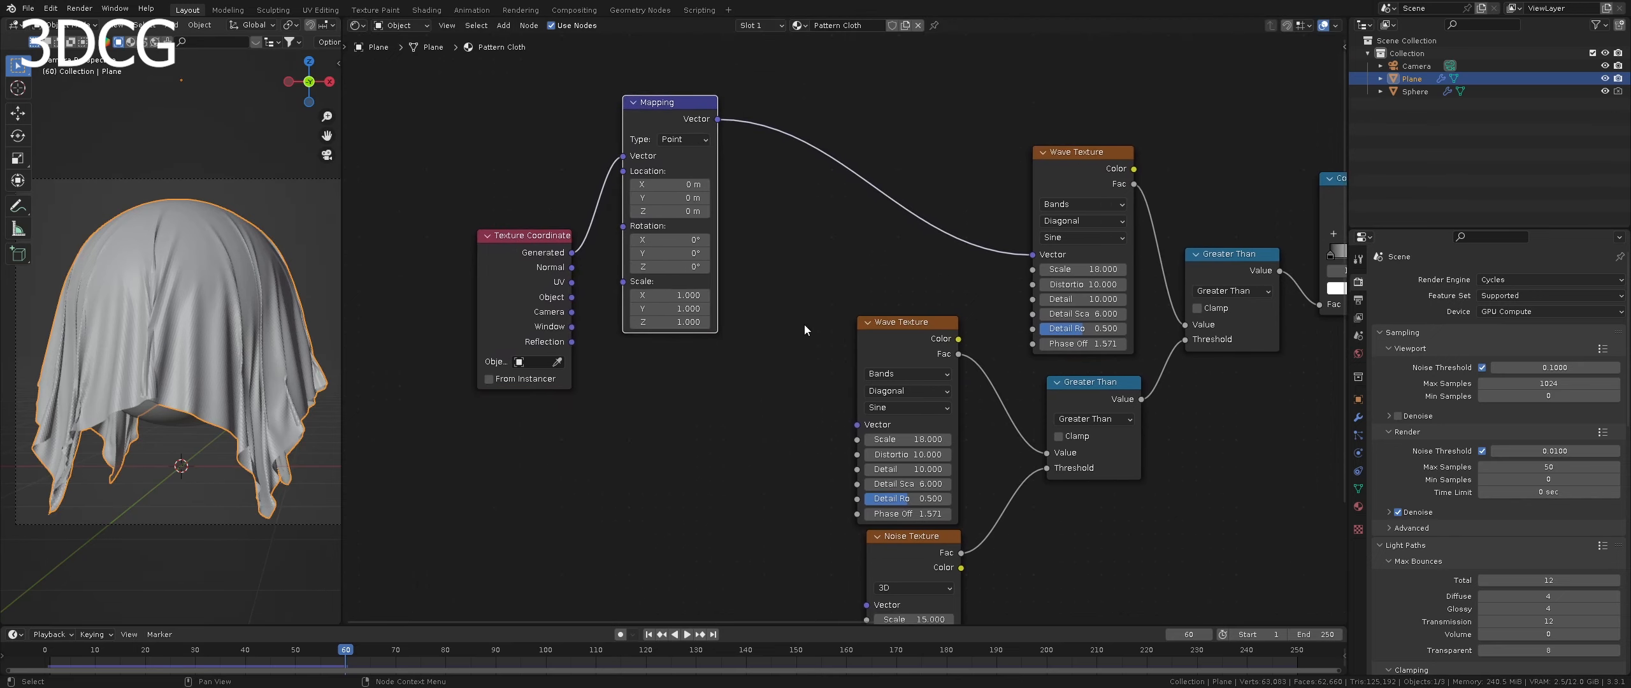
{"action": "middle_click_drag", "start_coordinate": [729, 387], "coordinate": [779, 281]}
{"action": "scroll", "coordinate": [777, 280], "scroll_direction": "down", "scroll_amount": 4}
{"action": "middle_click_drag", "start_coordinate": [693, 225], "coordinate": [642, 244]}
{"action": "left_click_drag", "start_coordinate": [576, 219], "coordinate": [538, 316]}
- Connect the Texture Coordinate's Generated output to the Vector inputs of the lower Wave Texture and the Noise Texture
{"action": "scroll", "coordinate": [664, 335], "scroll_direction": "up", "scroll_amount": 4}
{"action": "middle_click_drag", "start_coordinate": [664, 335], "coordinate": [602, 308]}
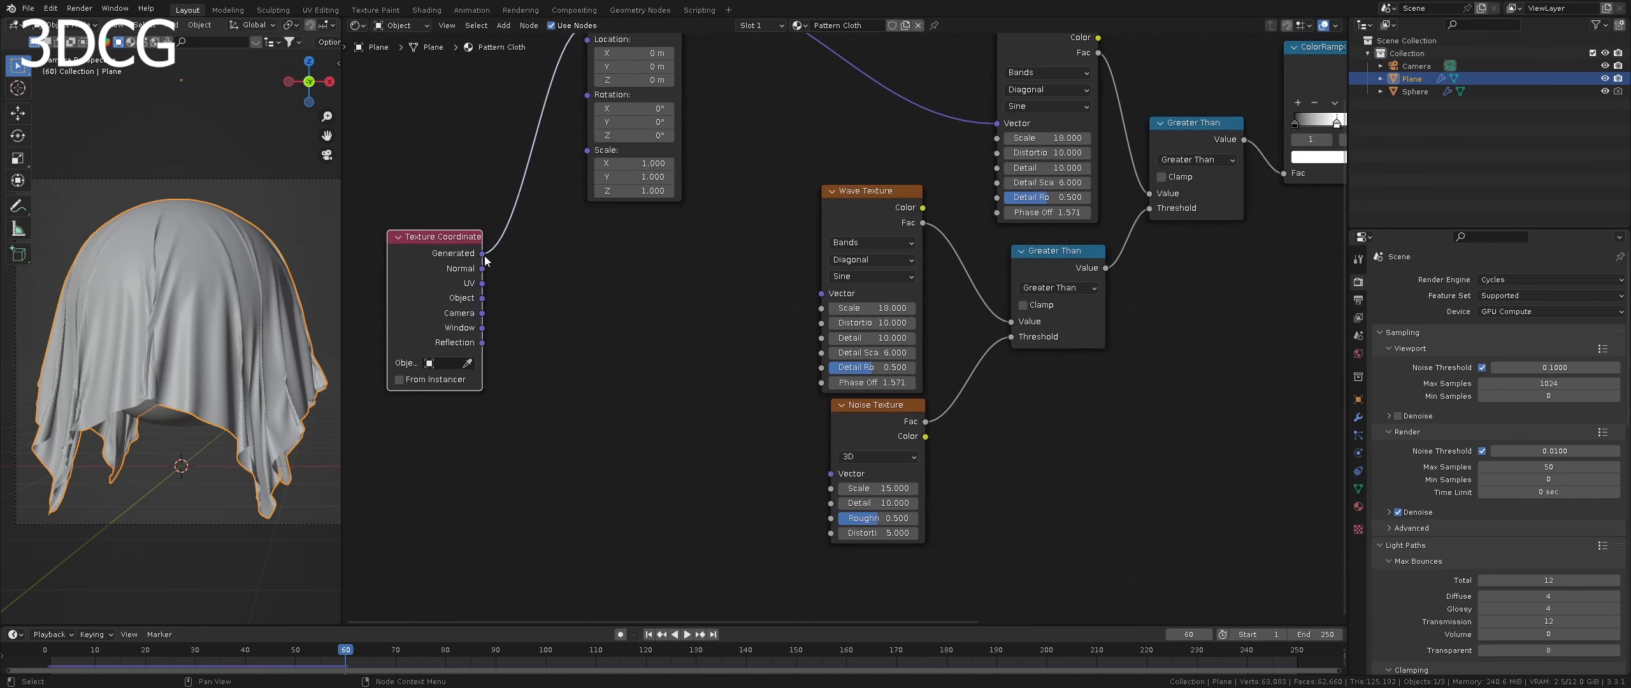
{"action": "left_click_drag", "start_coordinate": [482, 252], "coordinate": [821, 293]}
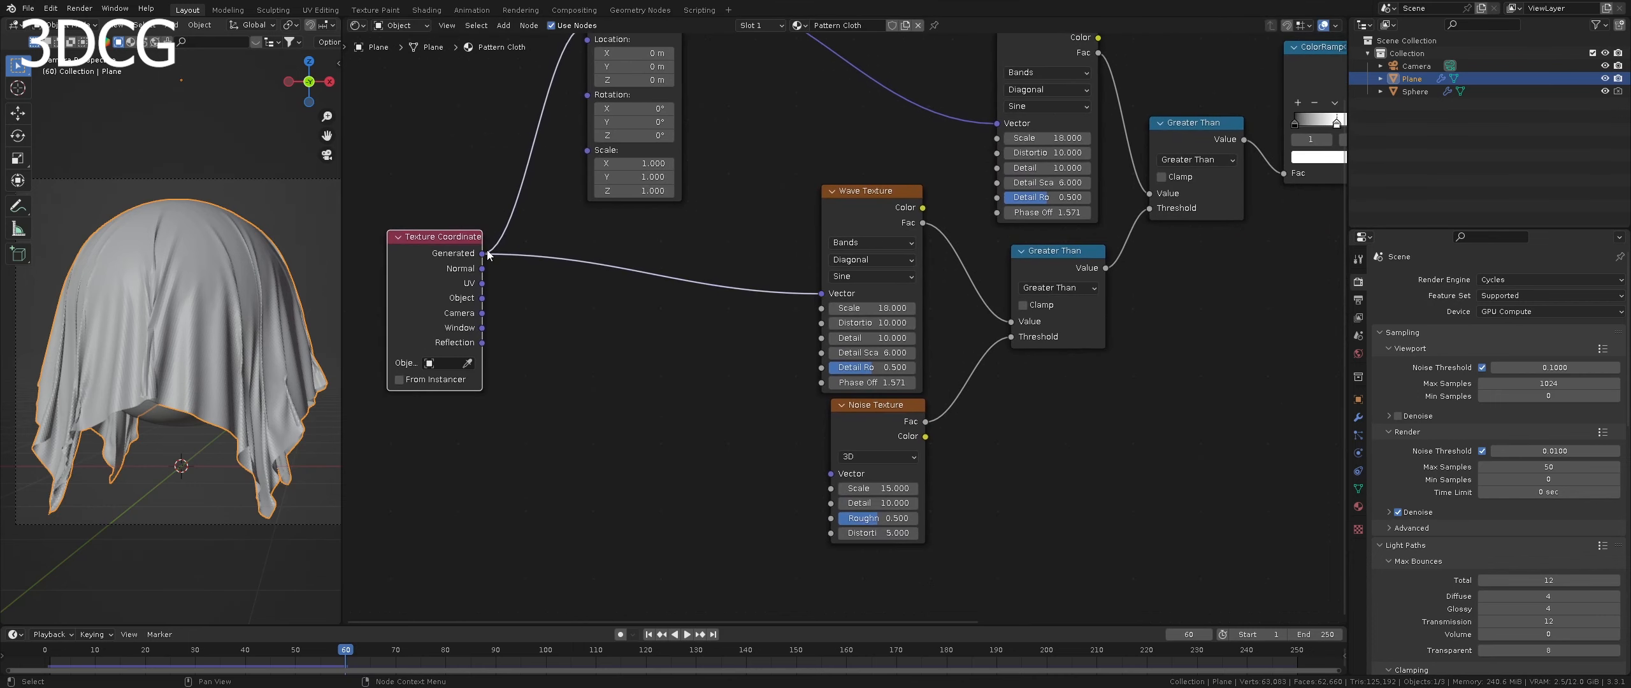
{"action": "left_click_drag", "start_coordinate": [482, 253], "coordinate": [830, 477]}
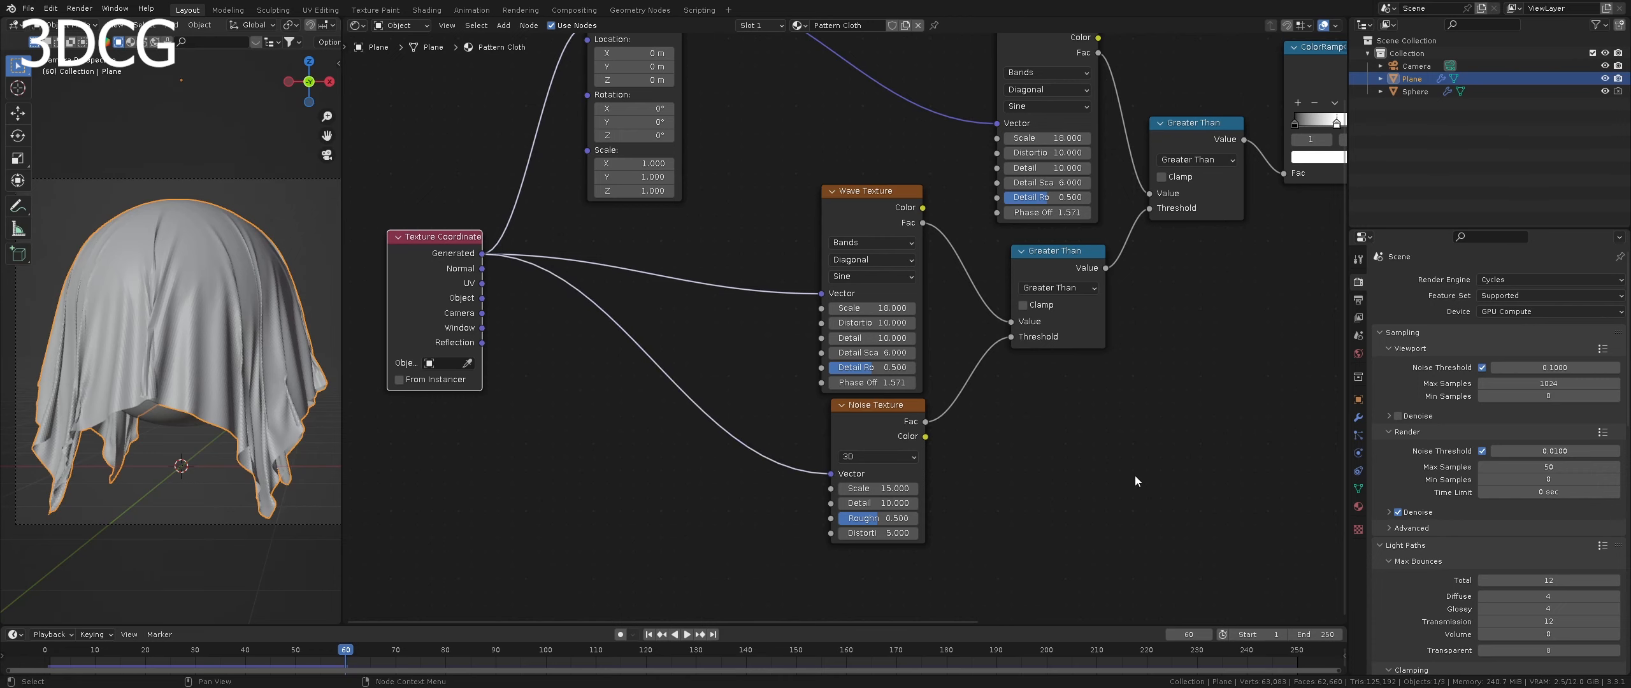
- Set the upper Diffuse BSDF's color to hex 310814
{"action": "scroll", "coordinate": [1134, 476], "scroll_direction": "down", "scroll_amount": 3}
{"action": "middle_click_drag", "start_coordinate": [1134, 476], "coordinate": [784, 438]}
{"action": "scroll", "coordinate": [908, 444], "scroll_direction": "down", "scroll_amount": 3}
{"action": "scroll", "coordinate": [908, 444], "scroll_direction": "up", "scroll_amount": 6}
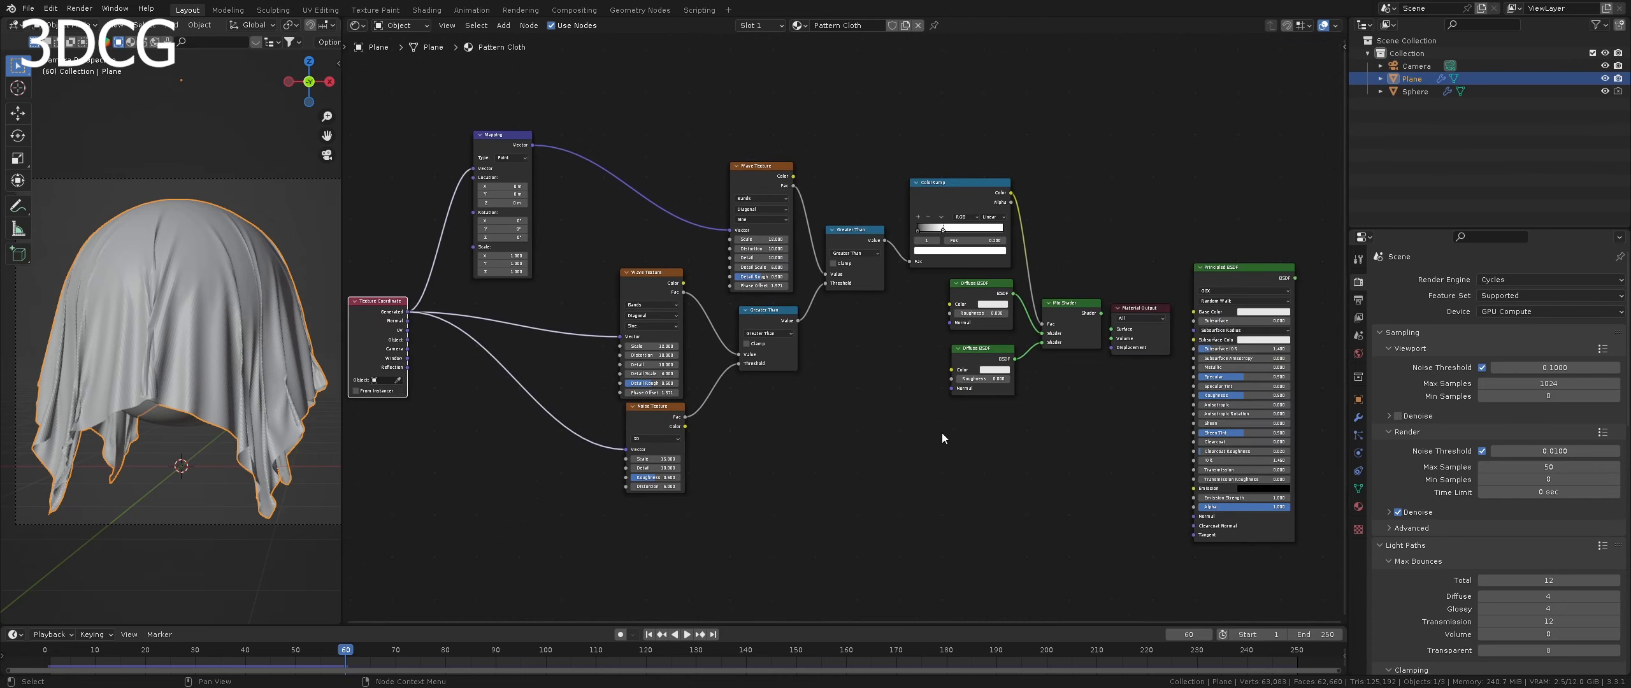
{"action": "scroll", "coordinate": [892, 417], "scroll_direction": "up", "scroll_amount": 1}
{"action": "middle_click_drag", "start_coordinate": [892, 417], "coordinate": [864, 443]}
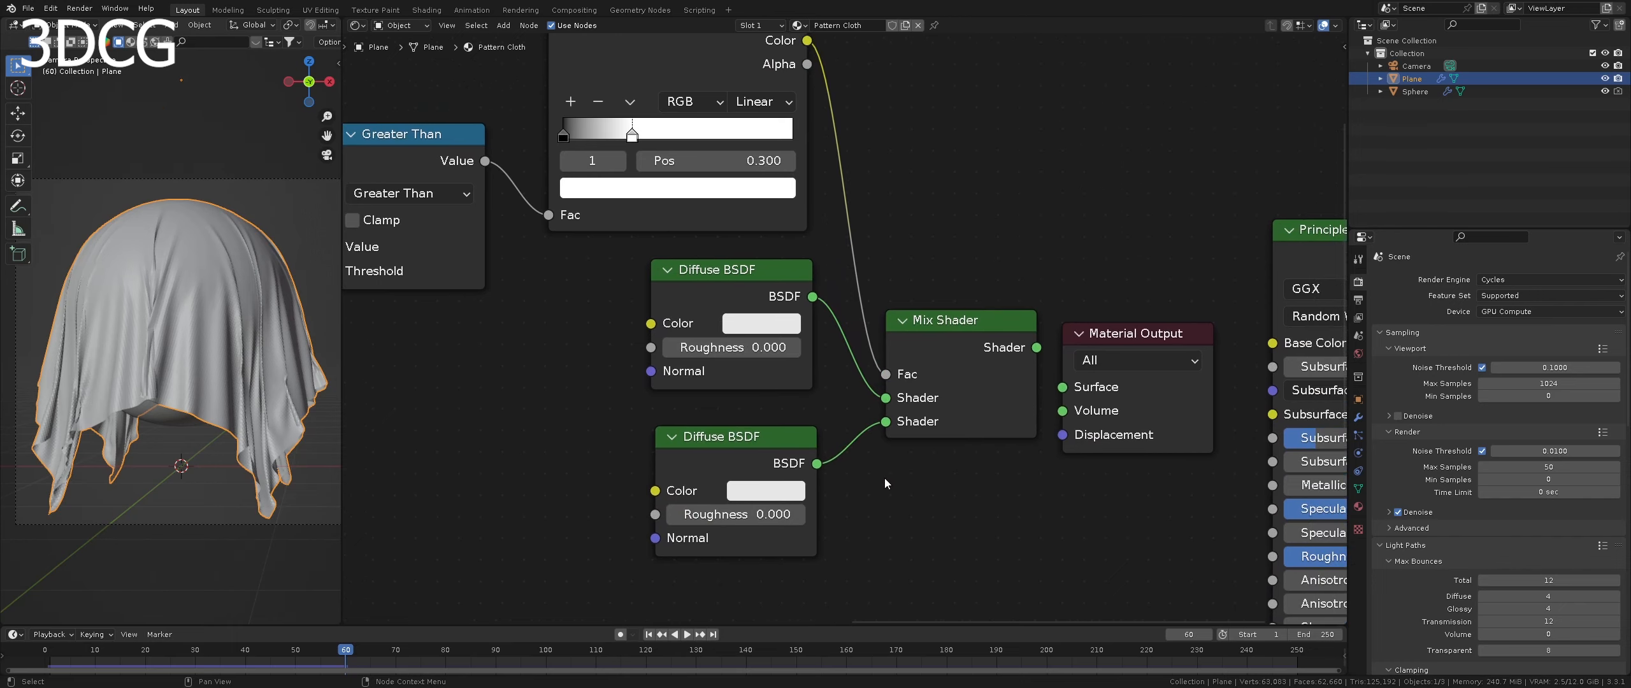
{"action": "left_click", "coordinate": [784, 325]}
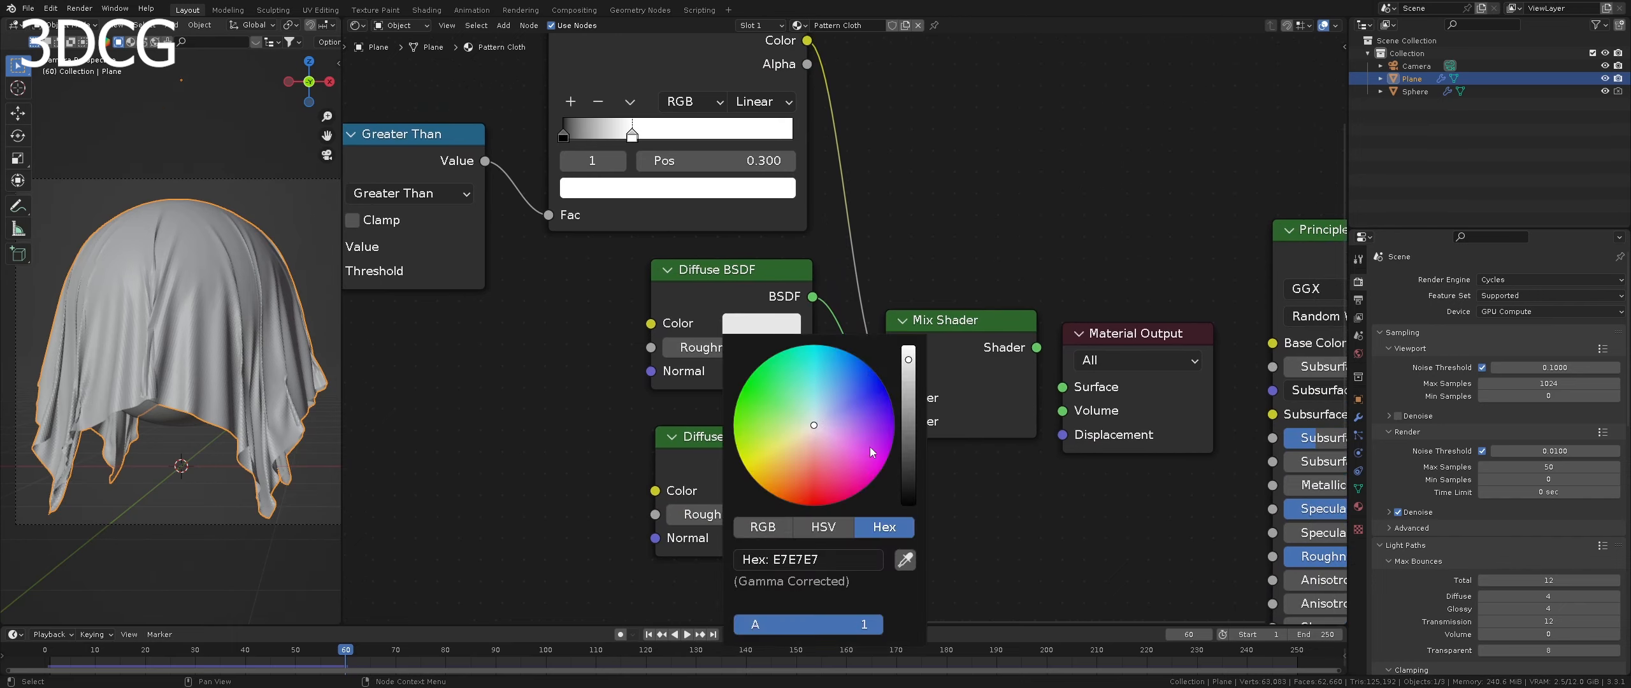
{"action": "middle_click_drag", "start_coordinate": [761, 324], "coordinate": [760, 228]}
{"action": "left_click", "coordinate": [759, 227]}
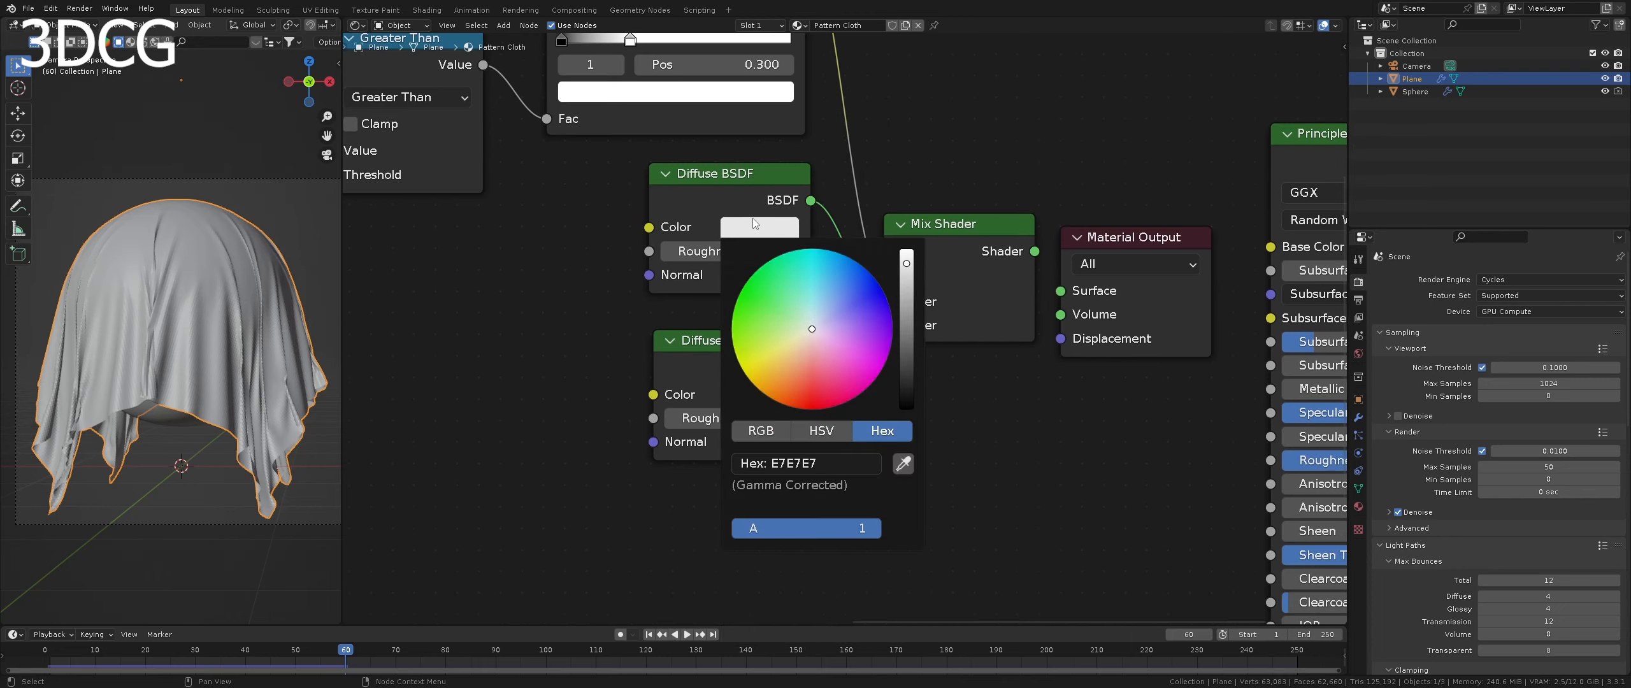
{"action": "left_click", "coordinate": [822, 462]}
{"action": "type", "text": "310814"}
{"action": "key", "text": "Return"}
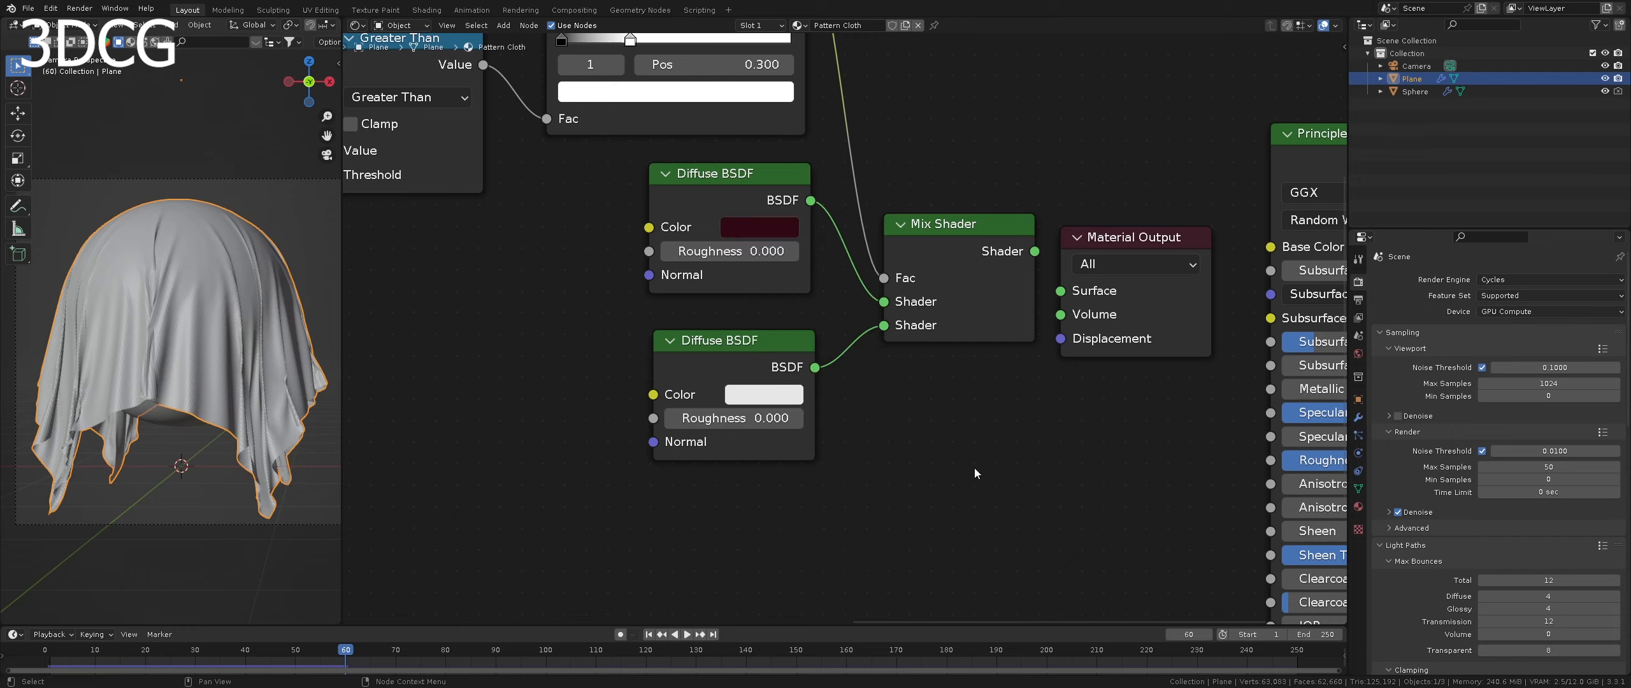
- Set the lower Diffuse BSDF's color to hex CE225D
{"action": "left_click", "coordinate": [794, 399]}
{"action": "left_click", "coordinate": [837, 292]}
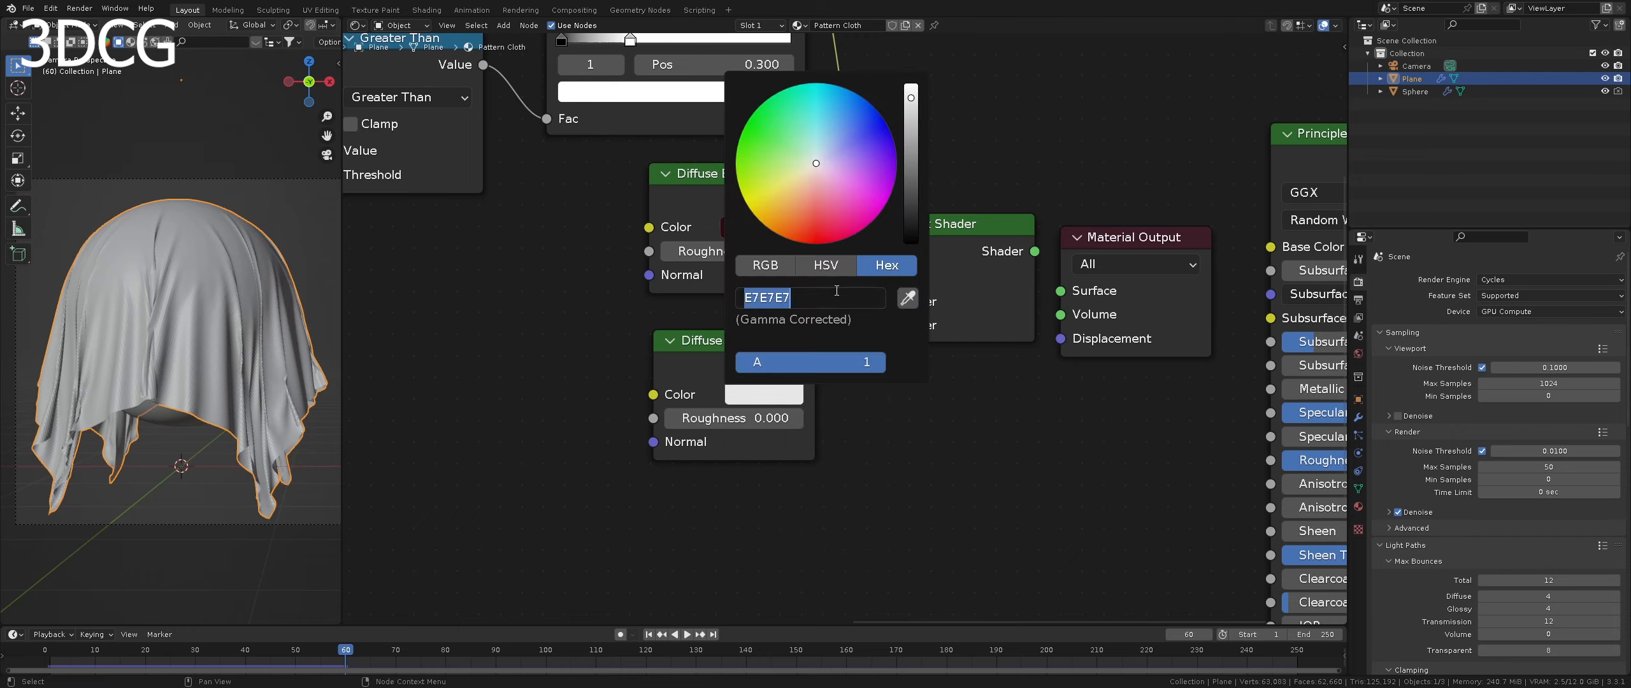
{"action": "type", "text": "ce225d"}
{"action": "key", "text": "Return"}
- Switch the 3D viewport to Rendered shading to preview the cloth material
{"action": "scroll", "coordinate": [971, 428], "scroll_direction": "down", "scroll_amount": 4}
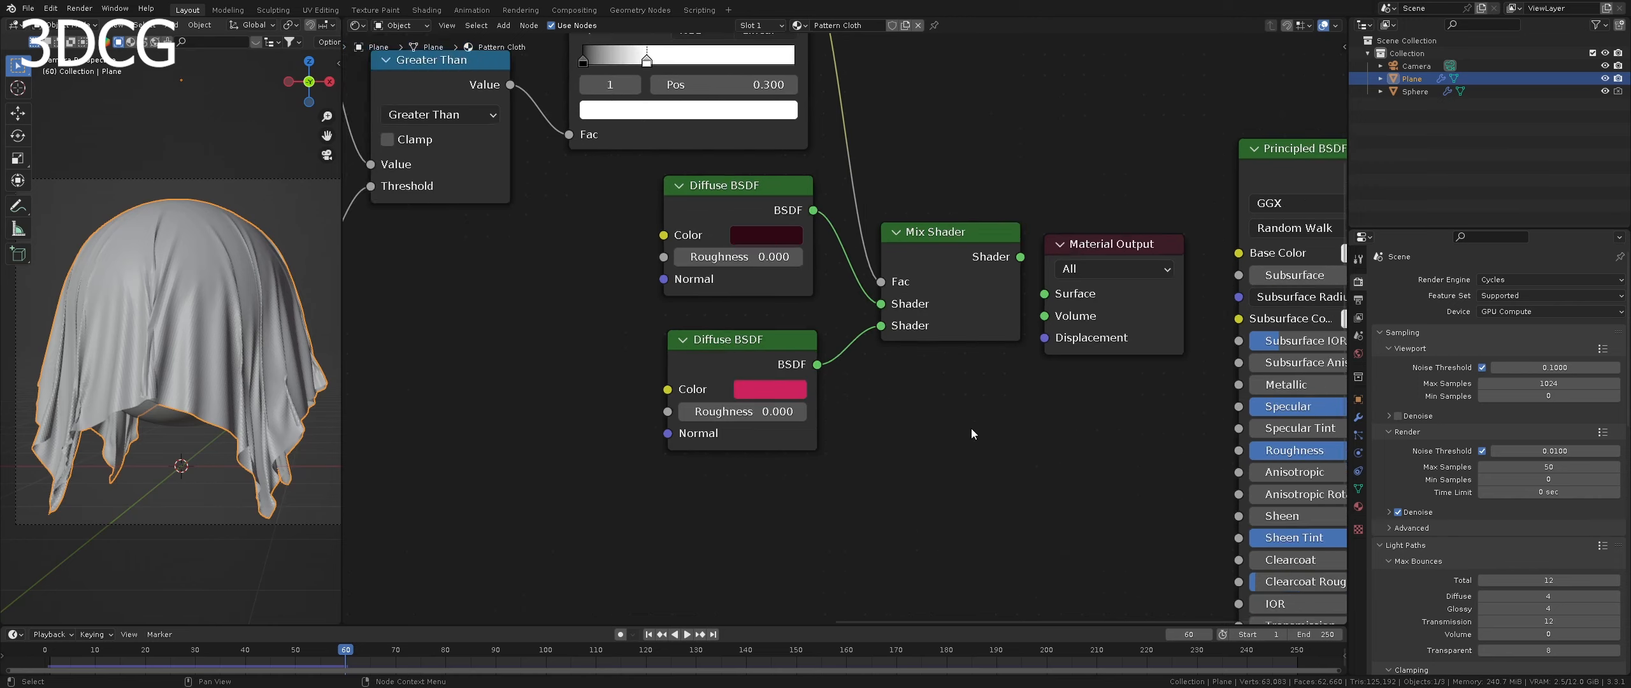
{"action": "middle_click_drag", "start_coordinate": [809, 378], "coordinate": [872, 420]}
{"action": "scroll", "coordinate": [731, 402], "scroll_direction": "down", "scroll_amount": 1}
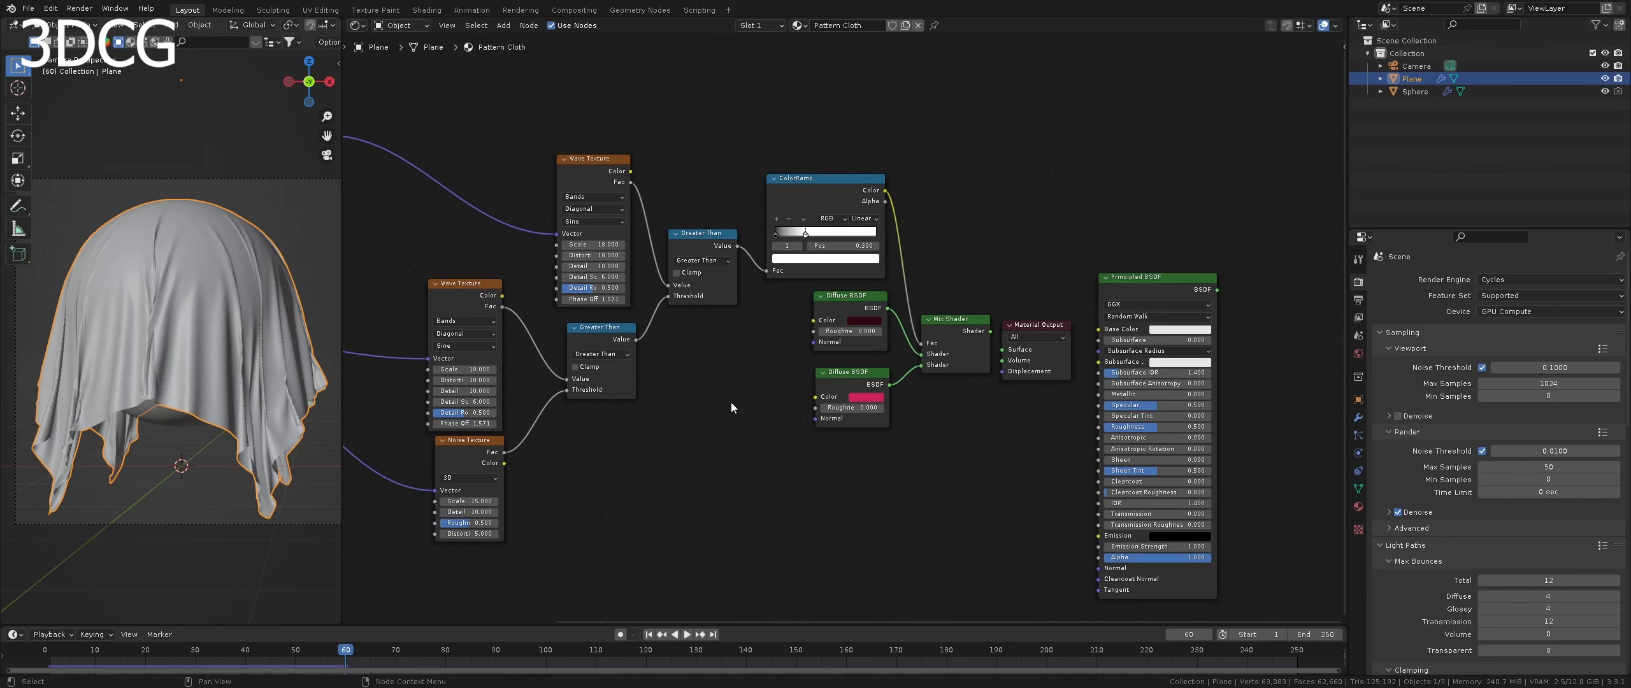
{"action": "scroll", "coordinate": [732, 403], "scroll_direction": "down", "scroll_amount": 2}
{"action": "key", "text": "z"}
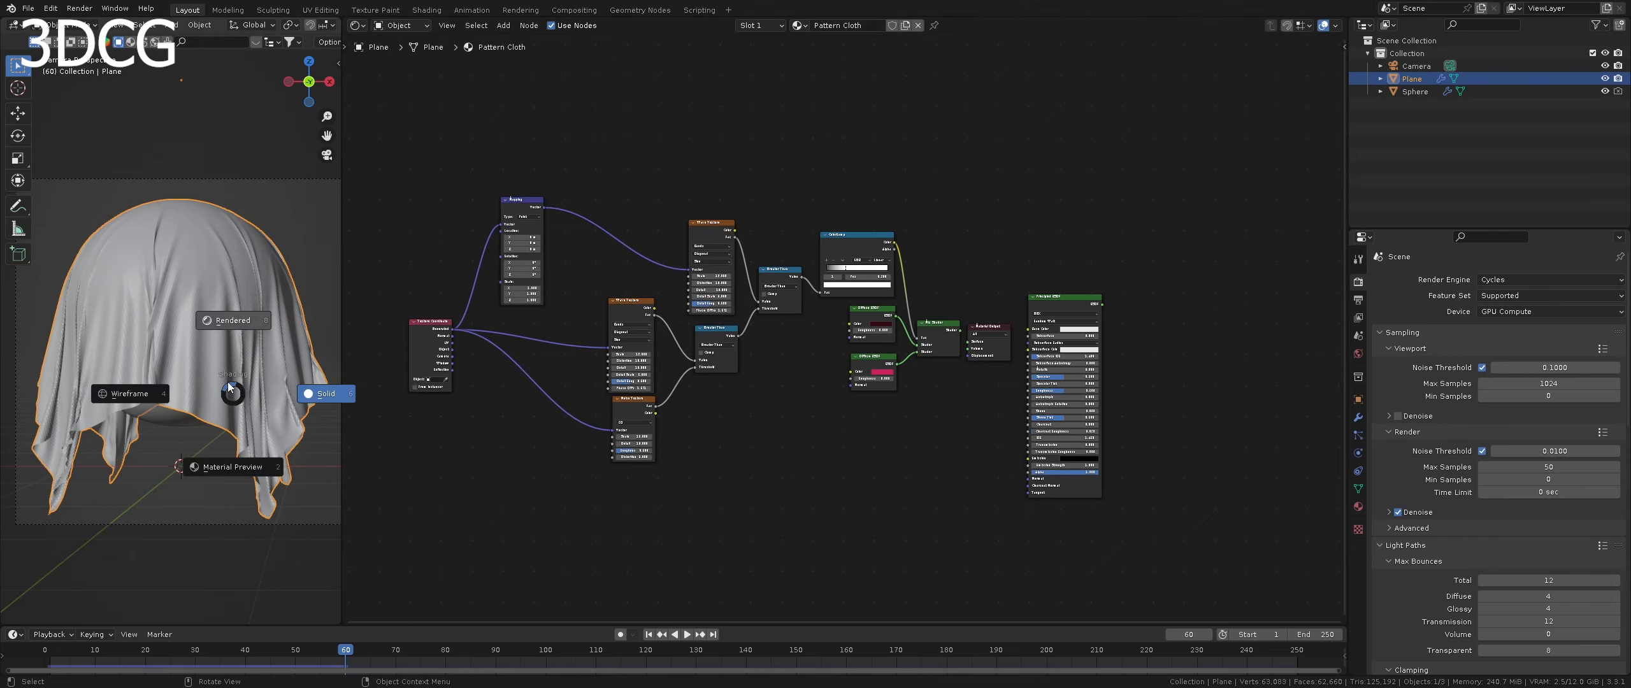
{"action": "left_click", "coordinate": [222, 320]}
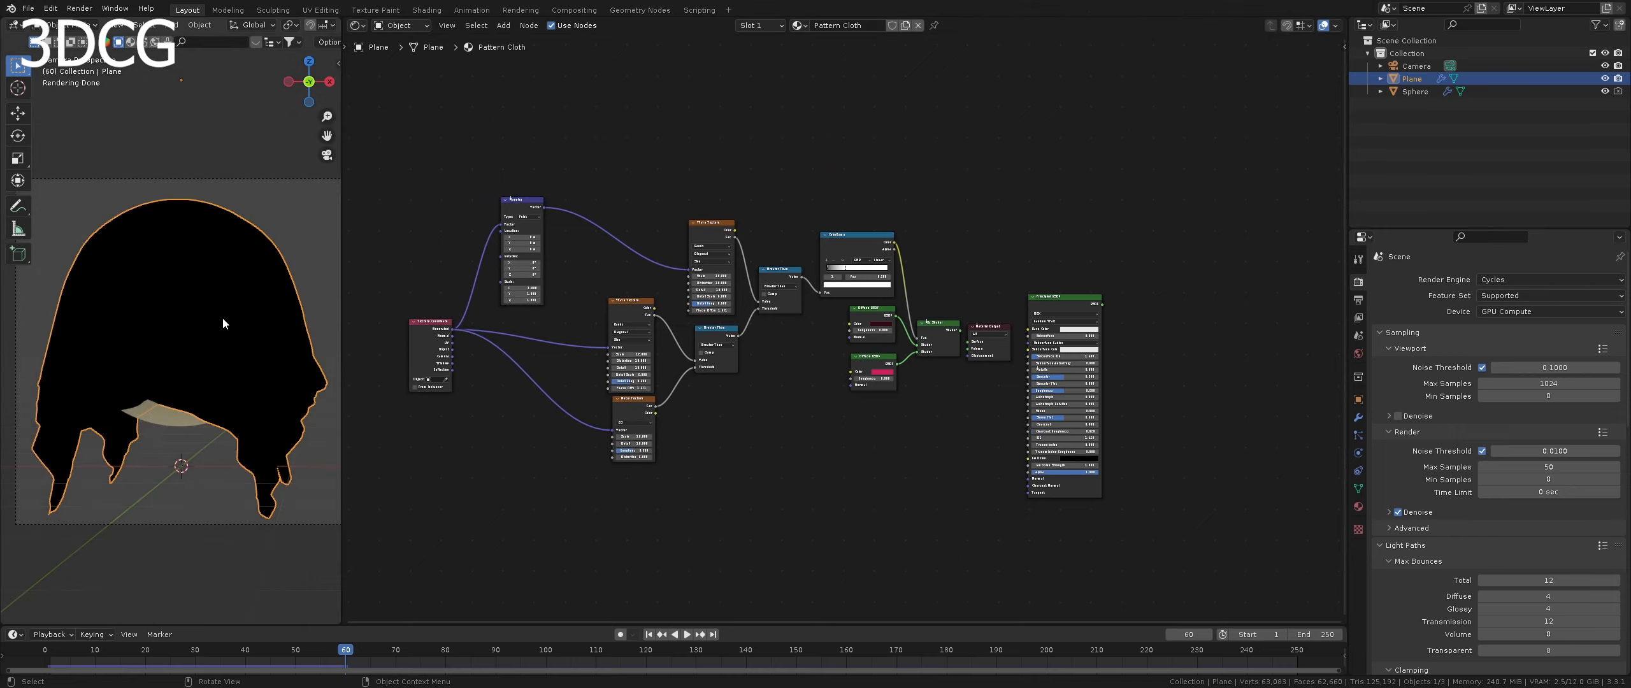
- Connect the Mix Shader's output to the Surface input of the Material Output
{"action": "scroll", "coordinate": [933, 375], "scroll_direction": "up", "scroll_amount": 4}
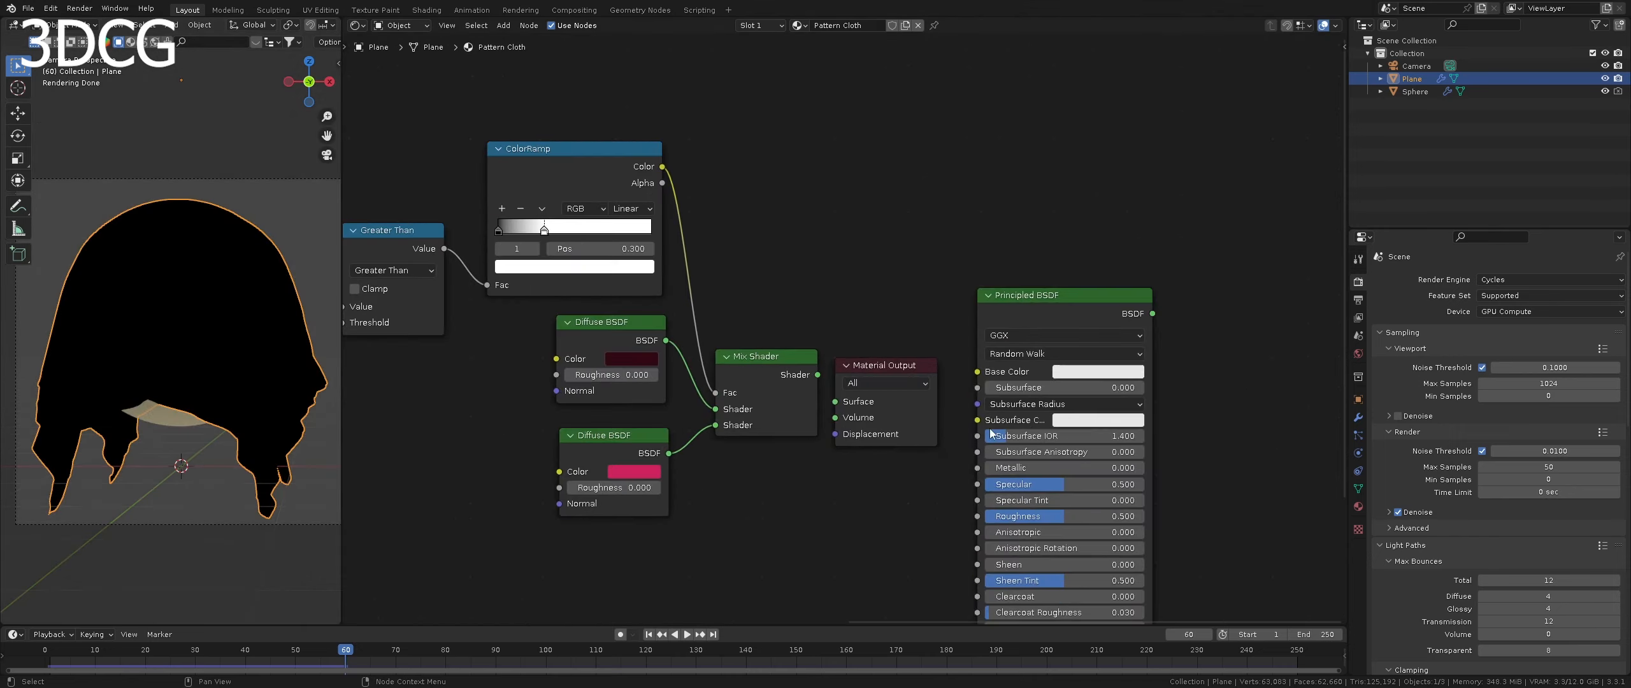
{"action": "scroll", "coordinate": [903, 281], "scroll_direction": "up", "scroll_amount": 3}
{"action": "left_click", "coordinate": [937, 304]}
{"action": "left_click_drag", "start_coordinate": [792, 241], "coordinate": [817, 285]}
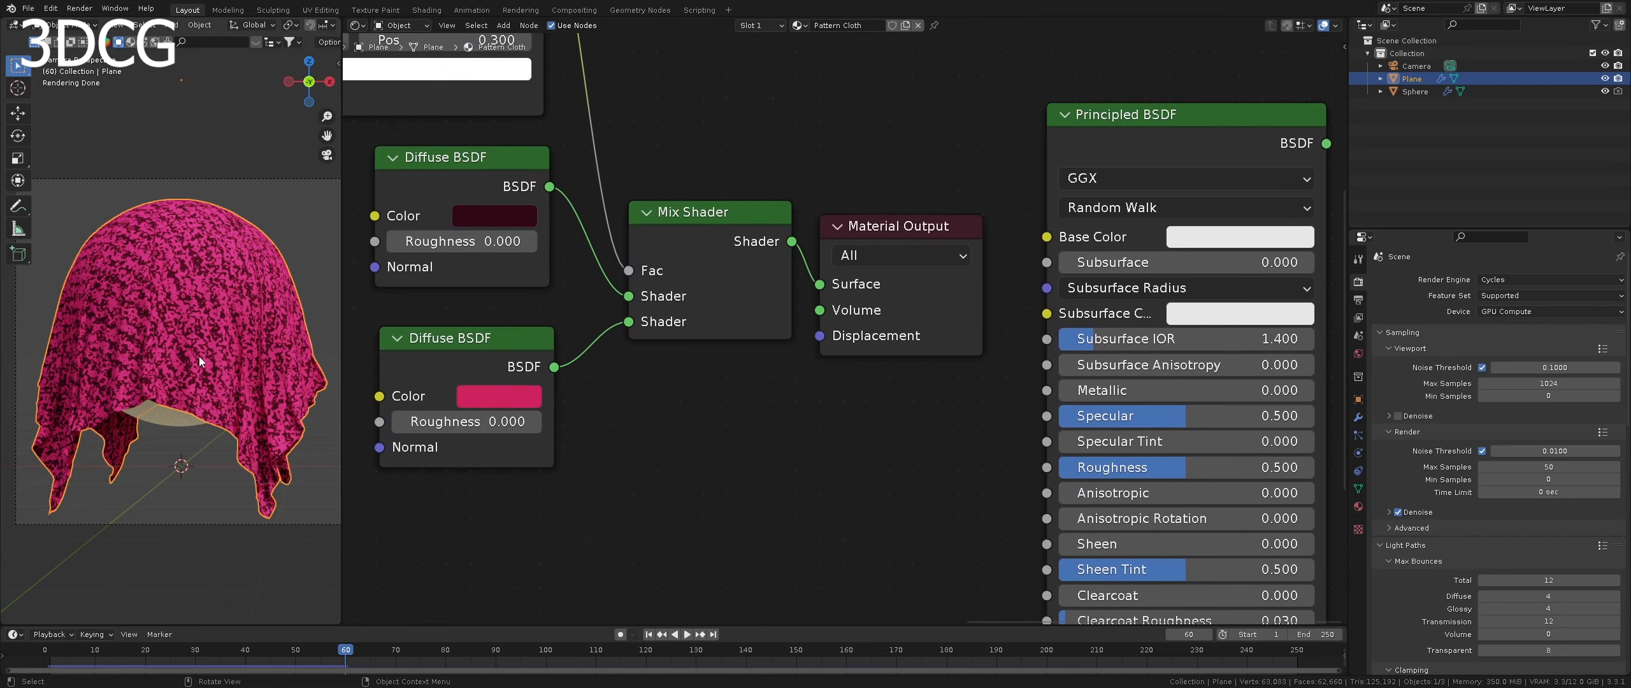
- Move the Texture Coordinate and Mapping nodes together closer to the Wave and Noise Texture nodes
{"action": "scroll", "coordinate": [199, 357], "scroll_direction": "down", "scroll_amount": 2}
{"action": "scroll", "coordinate": [569, 369], "scroll_direction": "down", "scroll_amount": 5}
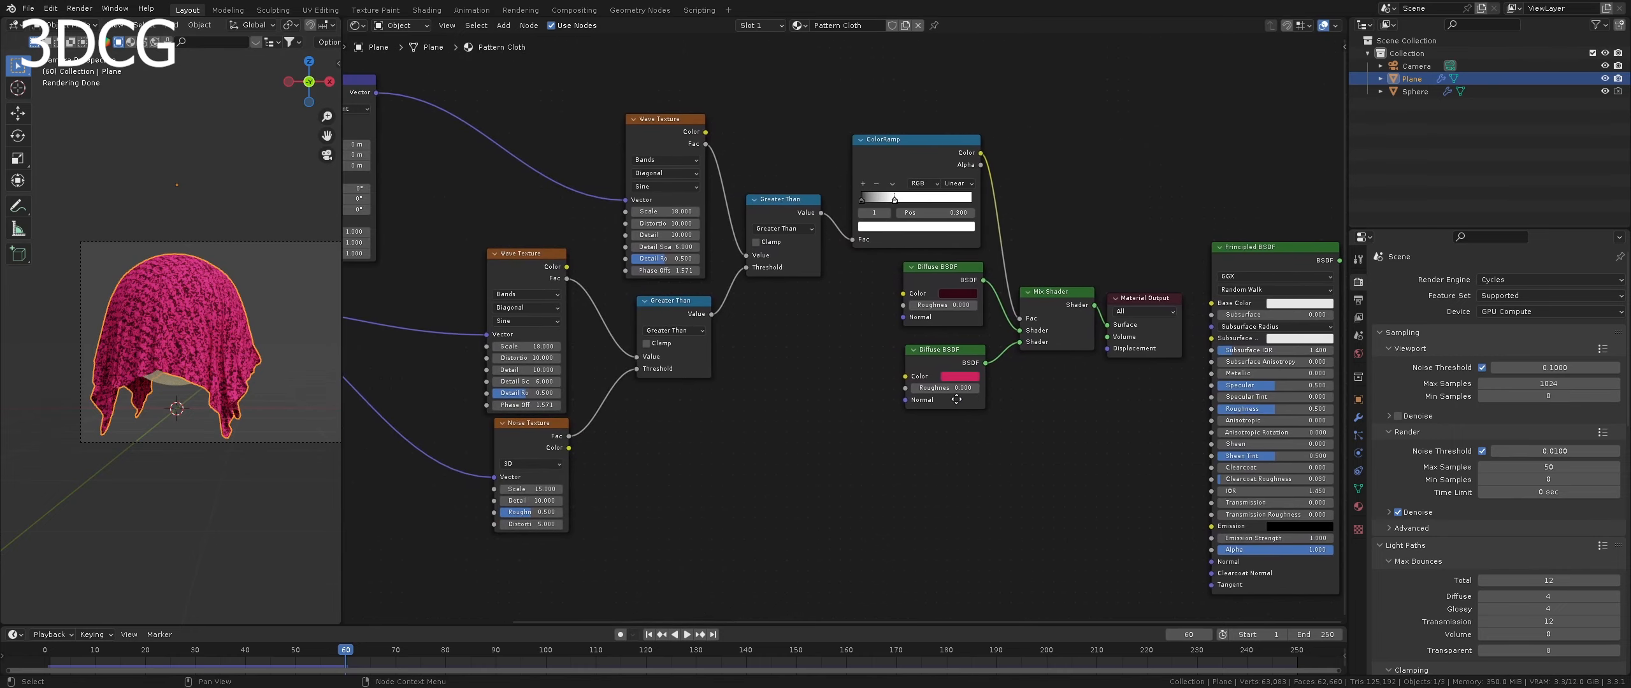
{"action": "scroll", "coordinate": [836, 395], "scroll_direction": "down", "scroll_amount": 4}
{"action": "middle_click_drag", "start_coordinate": [836, 393], "coordinate": [984, 388]}
{"action": "left_click_drag", "start_coordinate": [599, 429], "coordinate": [600, 429]}
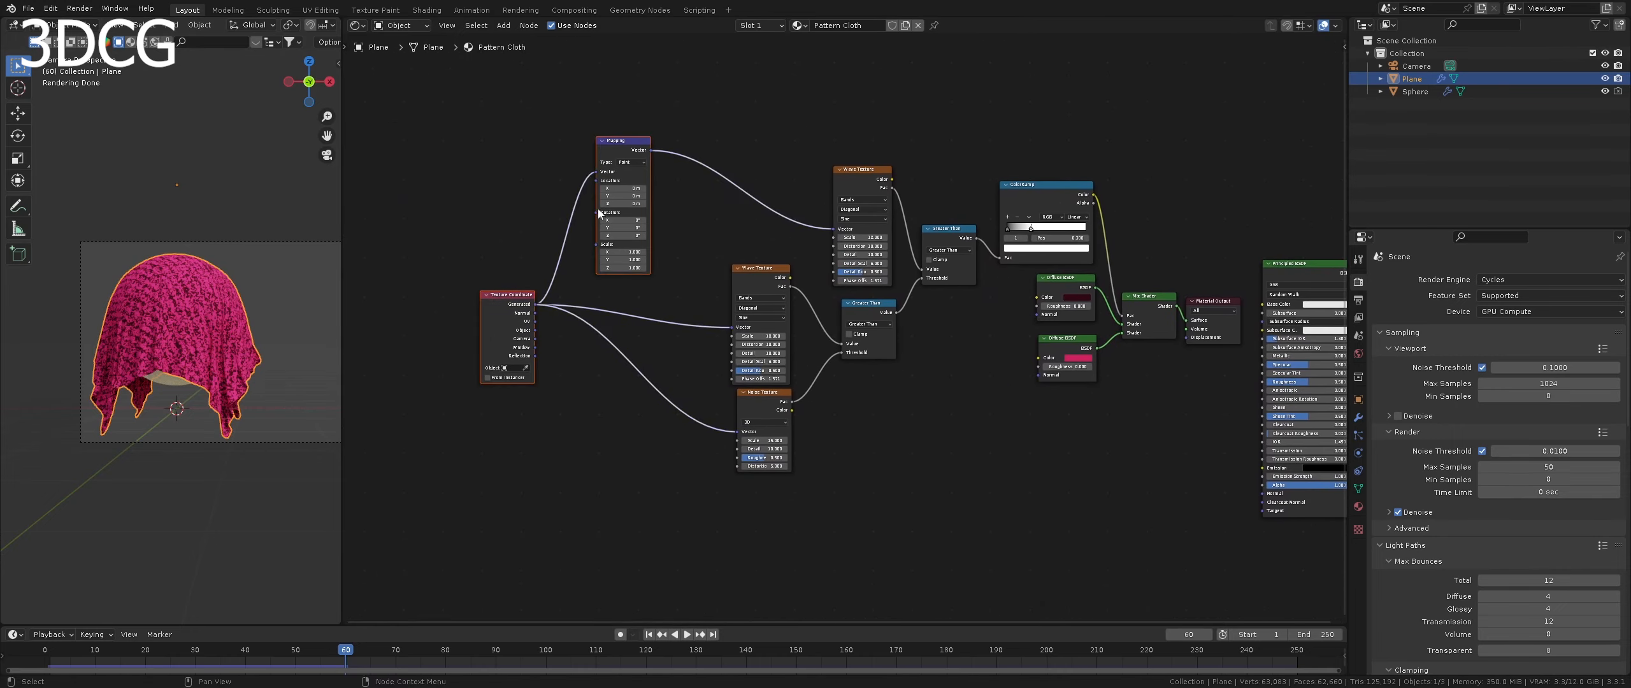
{"action": "left_click_drag", "start_coordinate": [626, 174], "coordinate": [693, 174]}
- Render a still image of the draped cloth with the finished material
{"action": "scroll", "coordinate": [1092, 437], "scroll_direction": "up", "scroll_amount": 3}
{"action": "middle_click_drag", "start_coordinate": [1025, 425], "coordinate": [944, 435]}
{"action": "scroll", "coordinate": [943, 434], "scroll_direction": "up", "scroll_amount": 2}
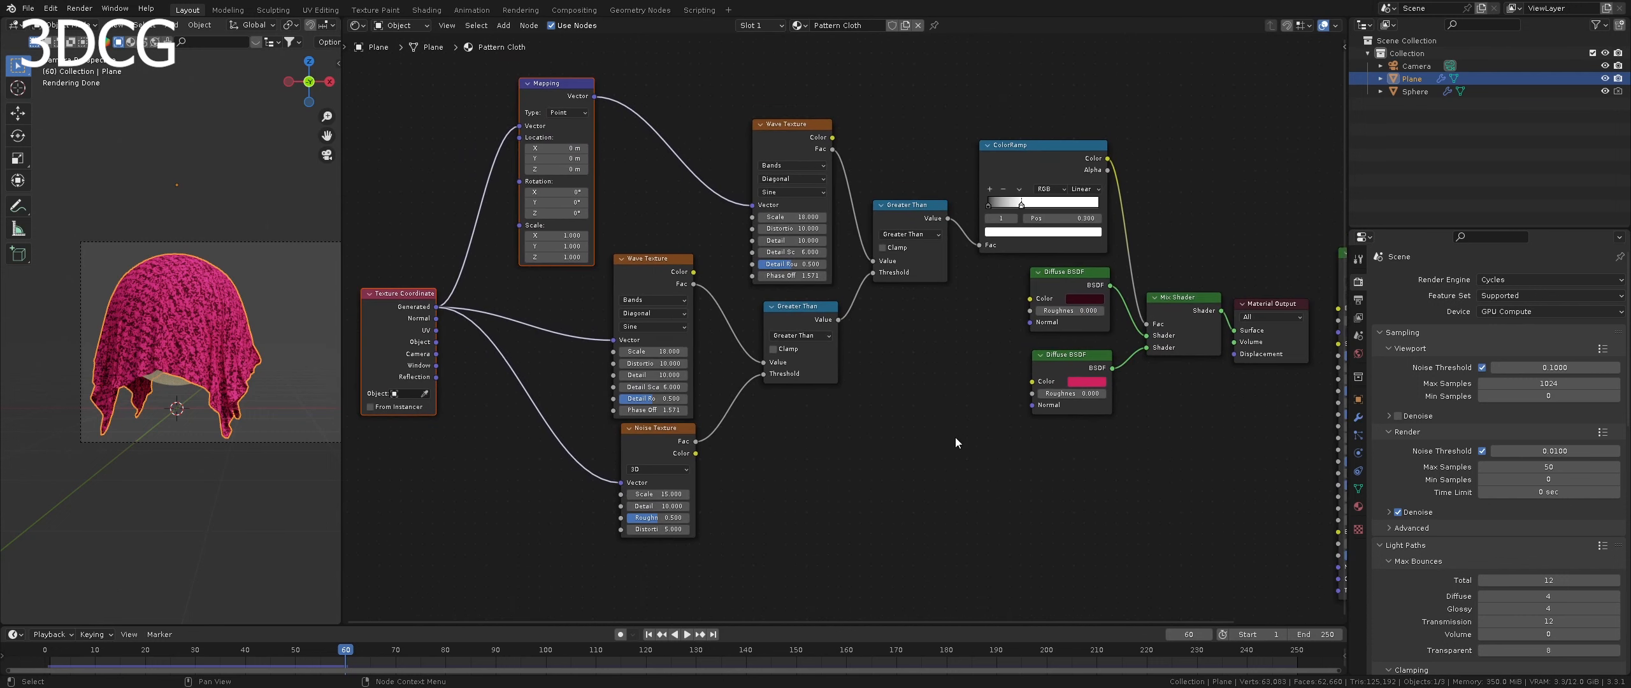
{"action": "middle_click_drag", "start_coordinate": [947, 436], "coordinate": [958, 435]}
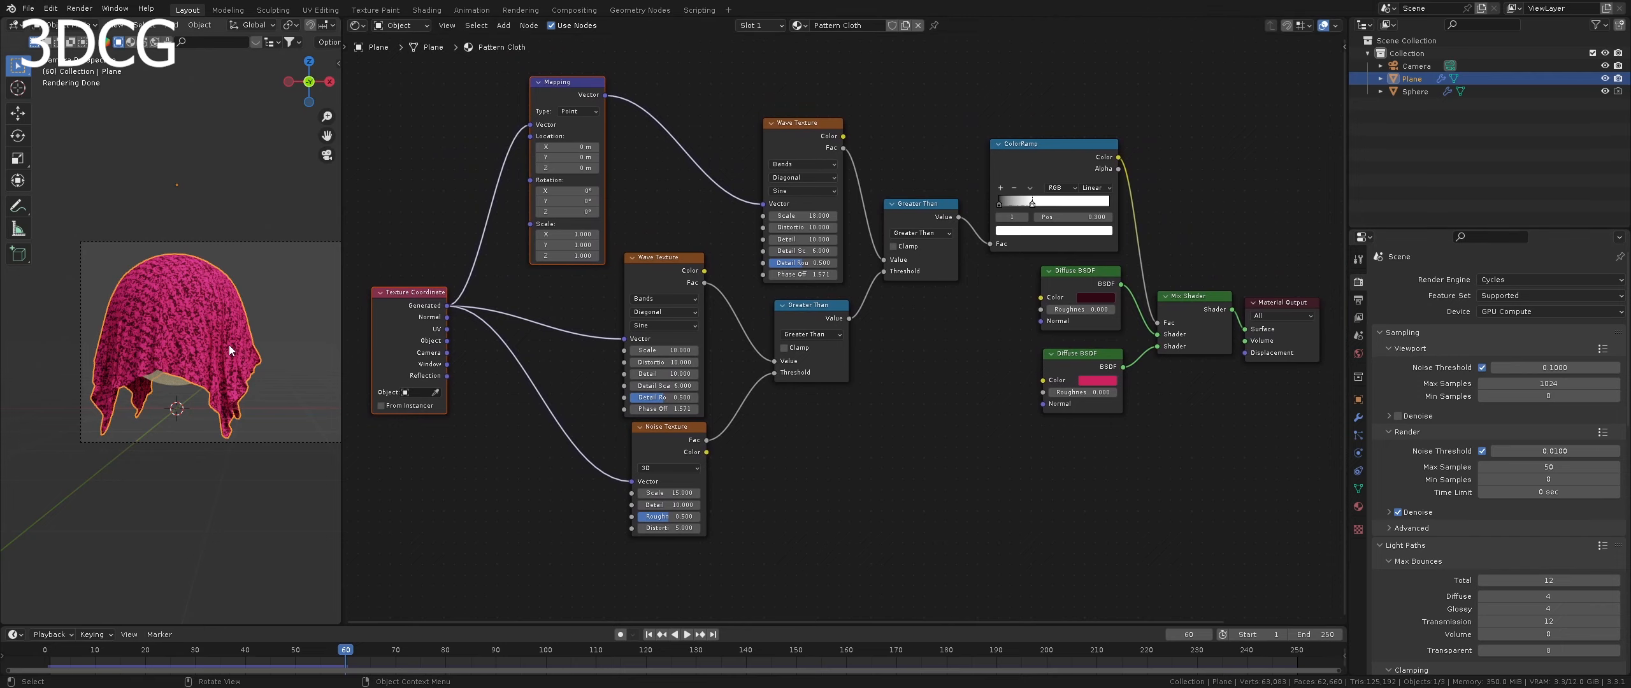
{"action": "left_click", "coordinate": [80, 7]}
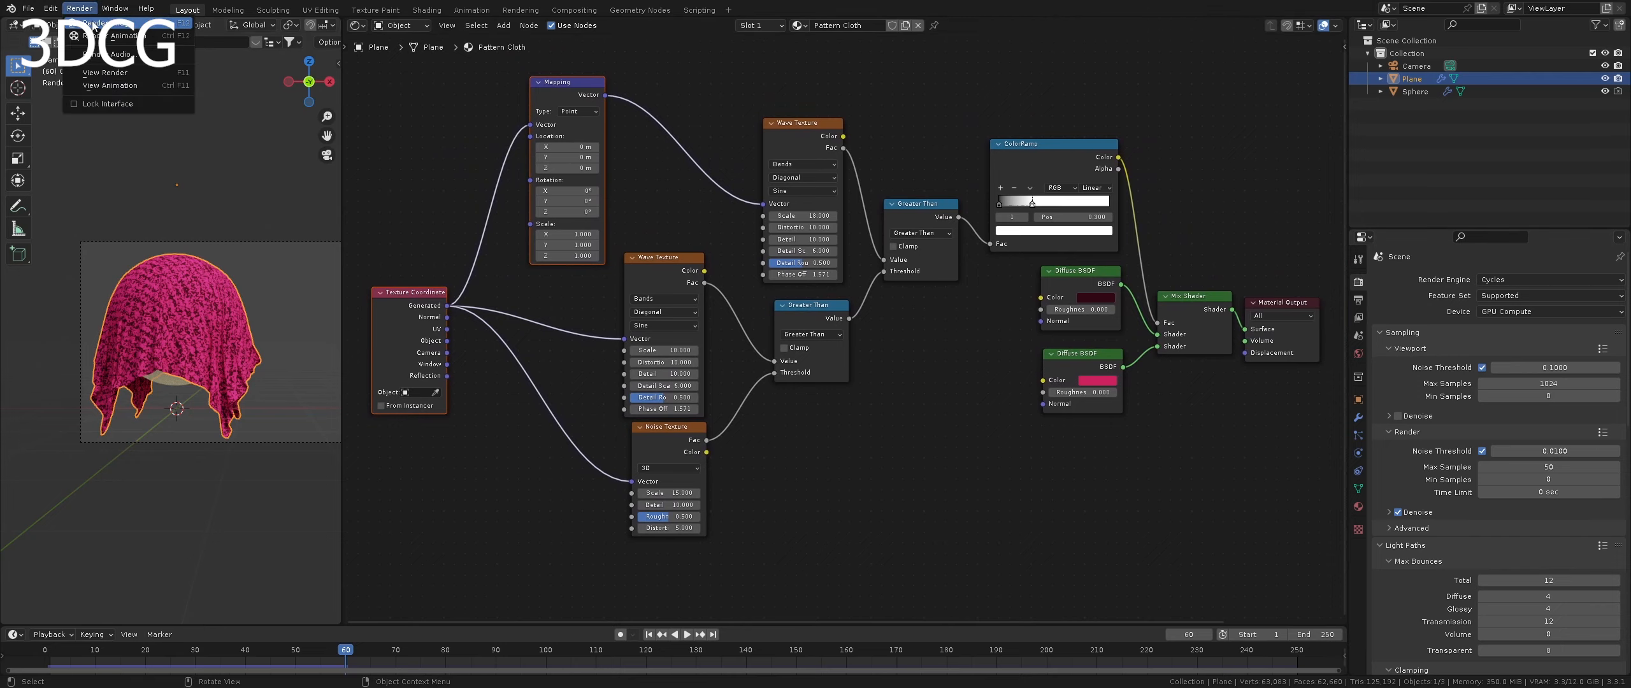
{"action": "left_click", "coordinate": [93, 25]}
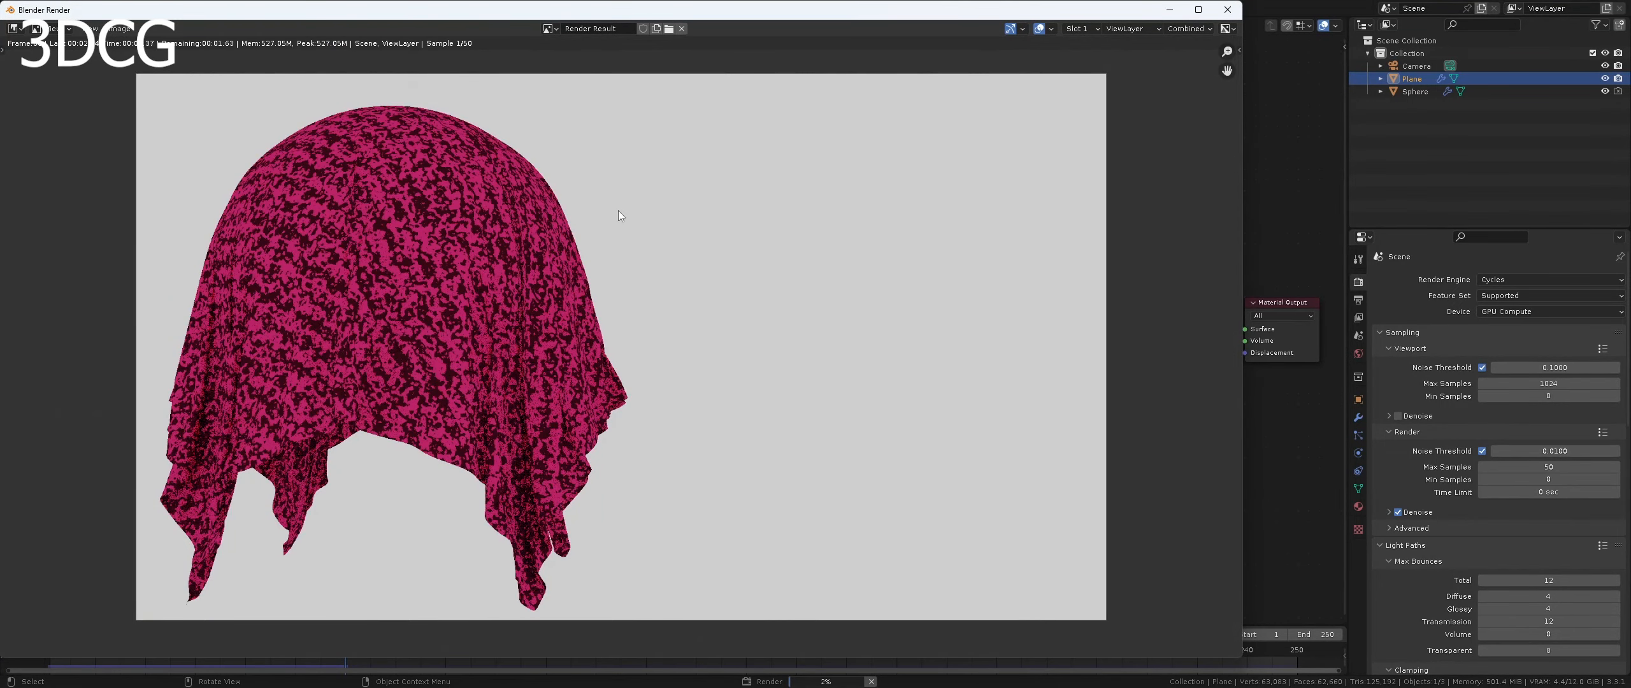